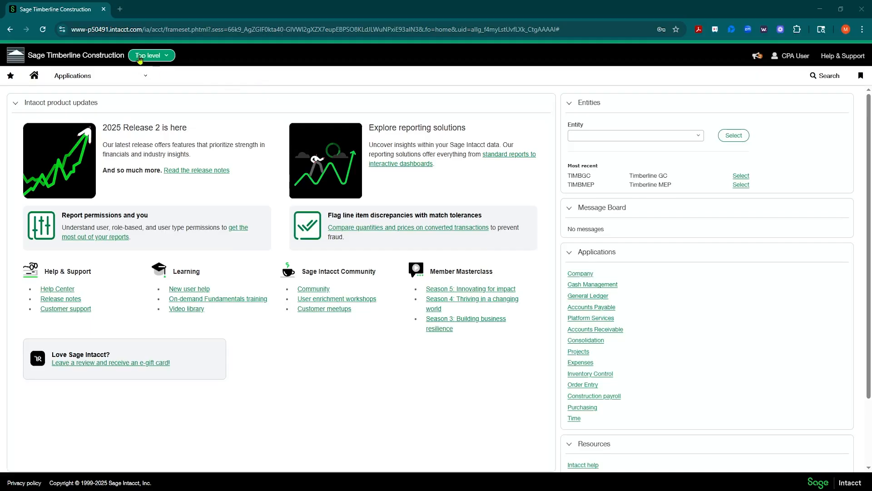
Open the Time application's Employees list, showing all 127 employee records.
{"action": "left_click", "coordinate": [169, 58]}
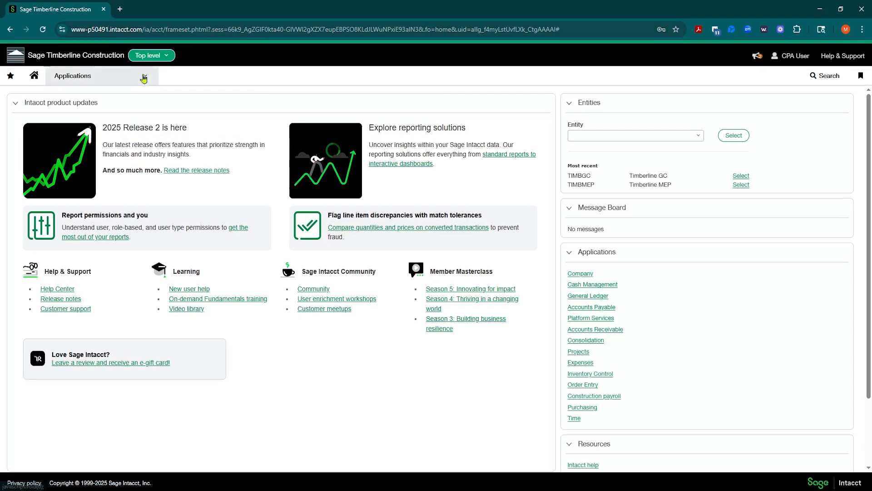
{"action": "left_click", "coordinate": [136, 76]}
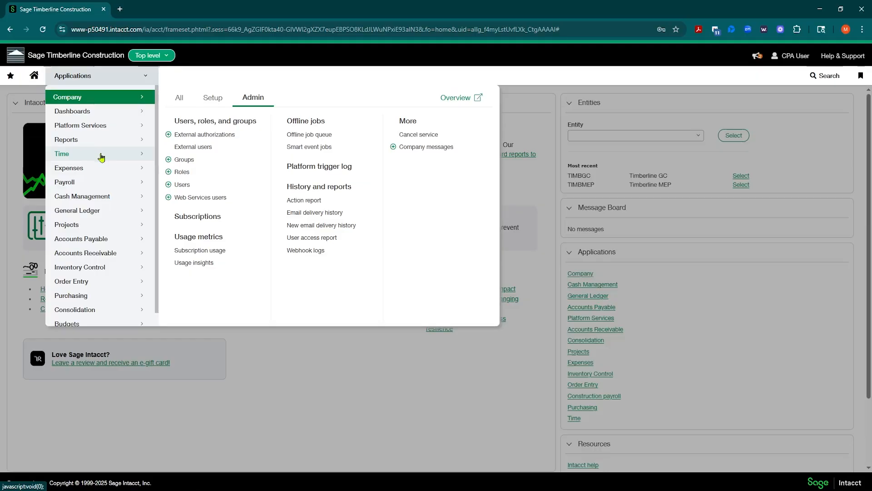
{"action": "mouse_move", "coordinate": [101, 157]}
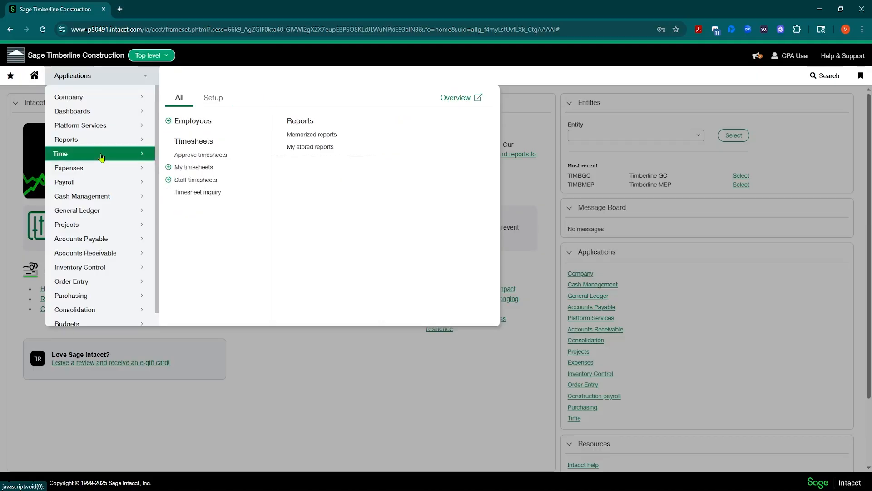
{"action": "left_click", "coordinate": [181, 125]}
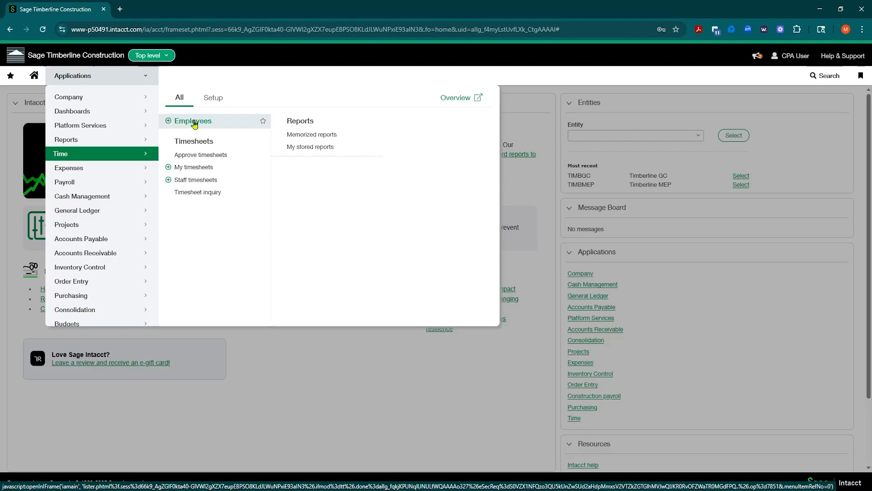
{"action": "left_click", "coordinate": [193, 121]}
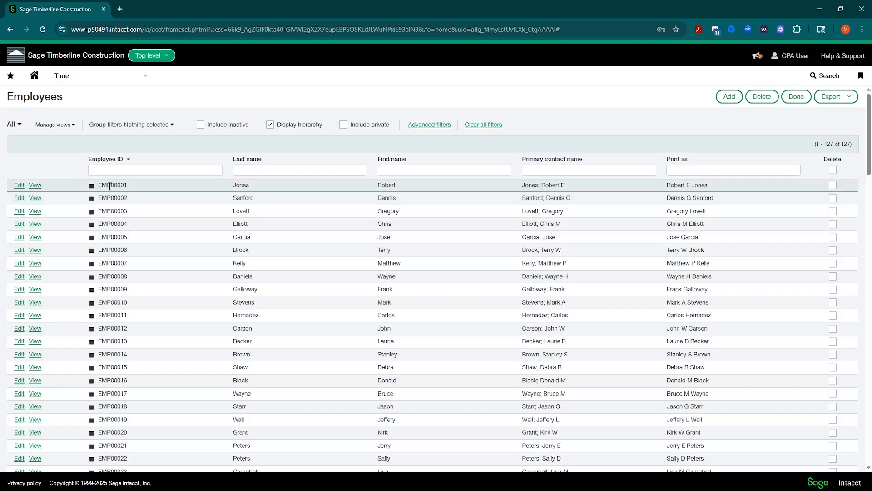
Open the first employee's record for editing and review its Start date and SSN fields.
{"action": "left_click", "coordinate": [19, 186]}
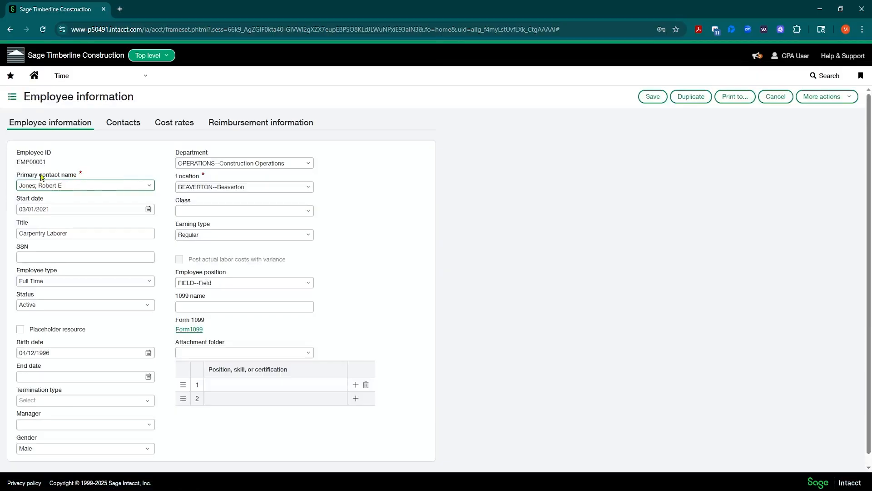
{"action": "left_click", "coordinate": [63, 209]}
{"action": "left_click", "coordinate": [49, 258]}
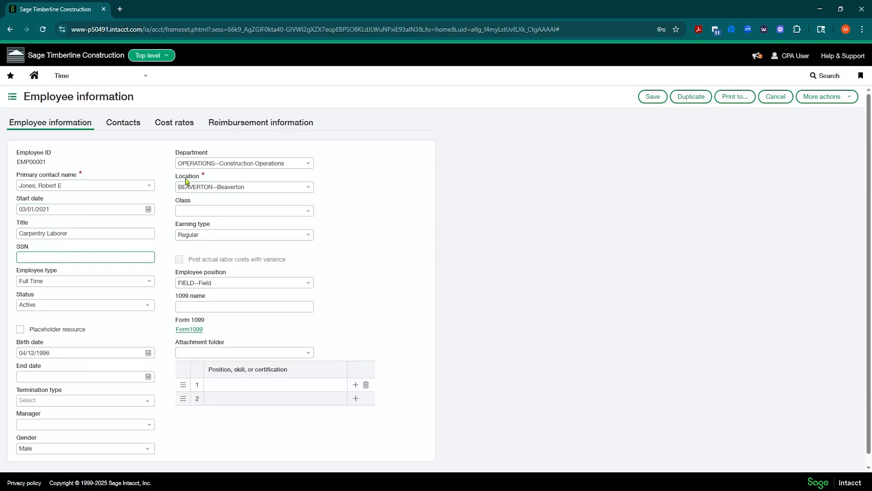
{"action": "left_click", "coordinate": [160, 55]}
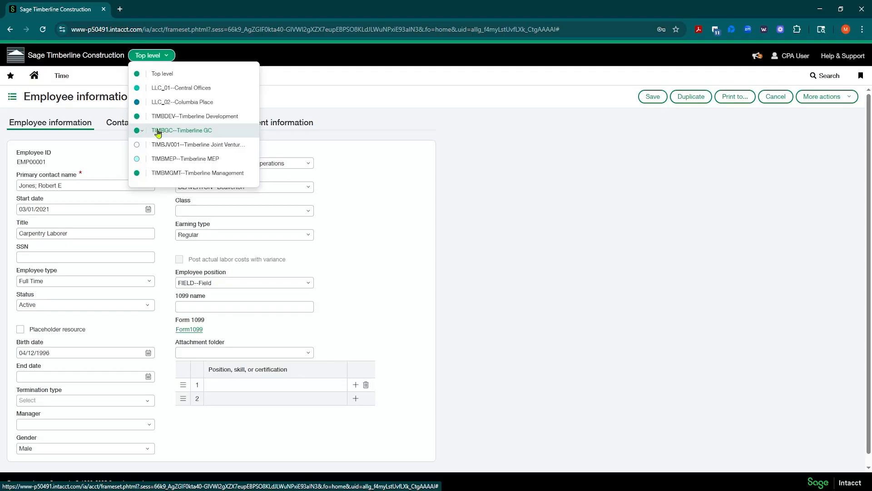
{"action": "left_click", "coordinate": [350, 166]}
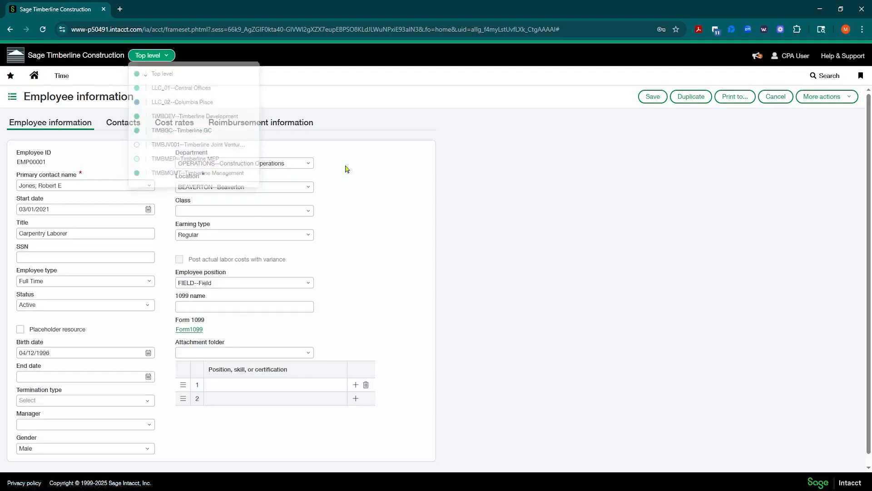
{"action": "left_click", "coordinate": [246, 184]}
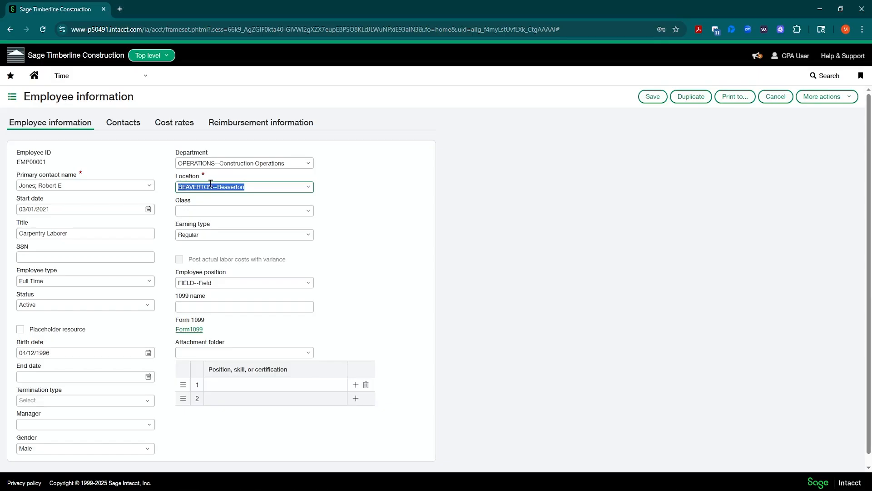
{"action": "left_click", "coordinate": [308, 188]}
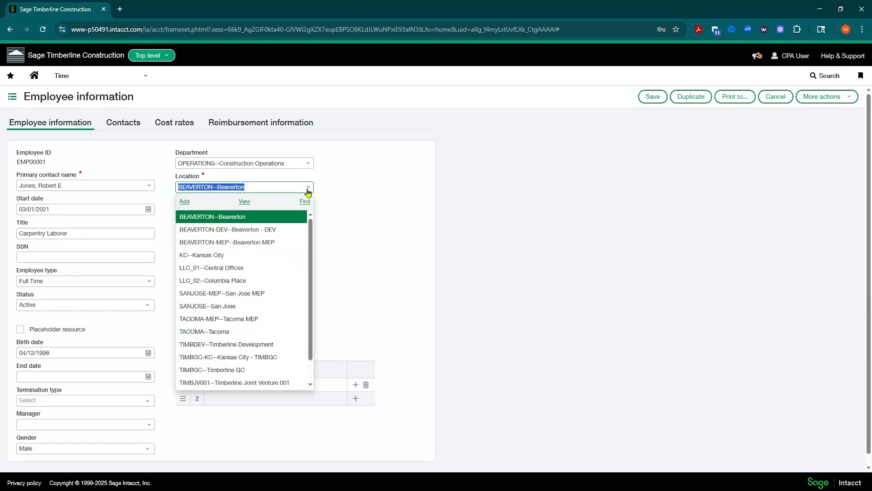
{"action": "left_click", "coordinate": [244, 205]}
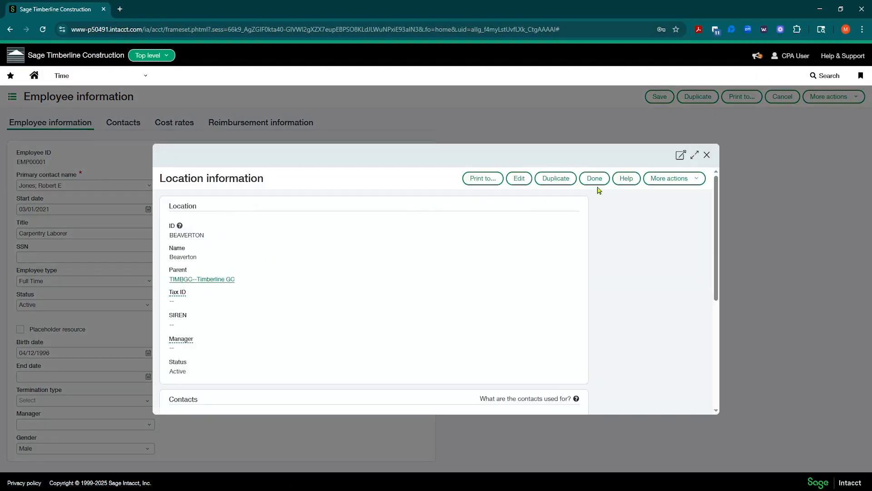
{"action": "left_click", "coordinate": [708, 156]}
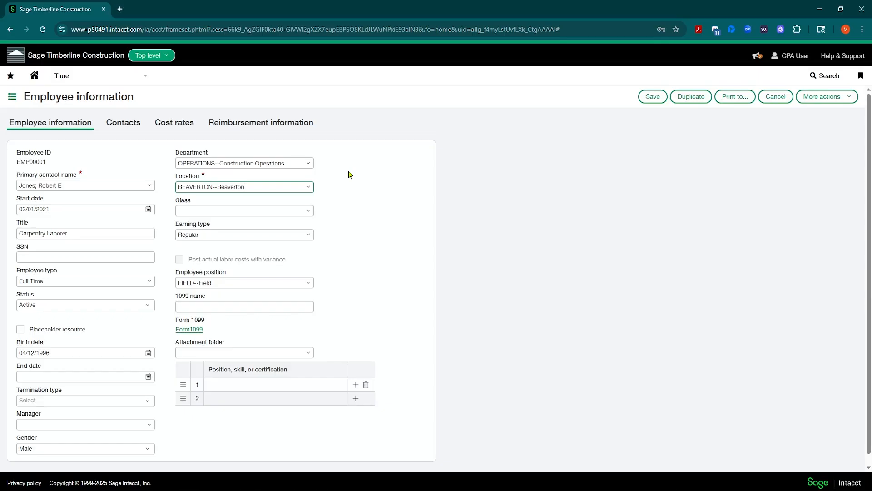
Check the Department list without changing it, then view the employee's reimbursement information.
{"action": "left_click", "coordinate": [216, 166]}
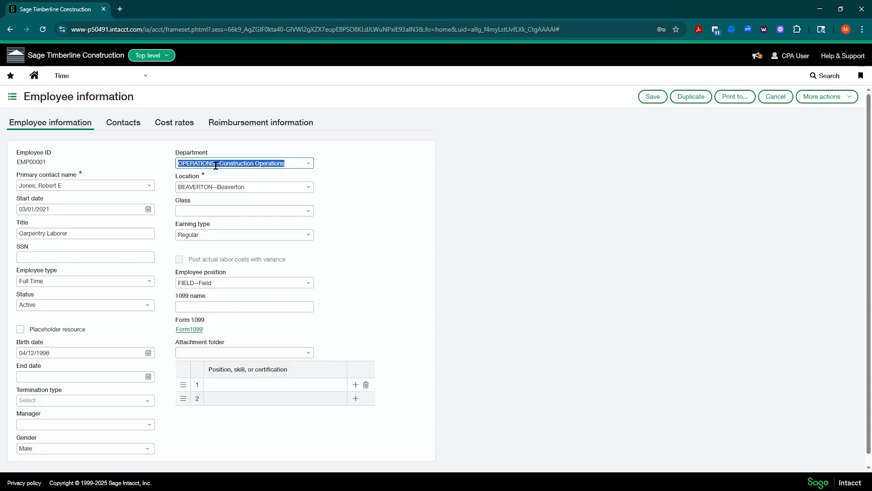
{"action": "left_click", "coordinate": [310, 165]}
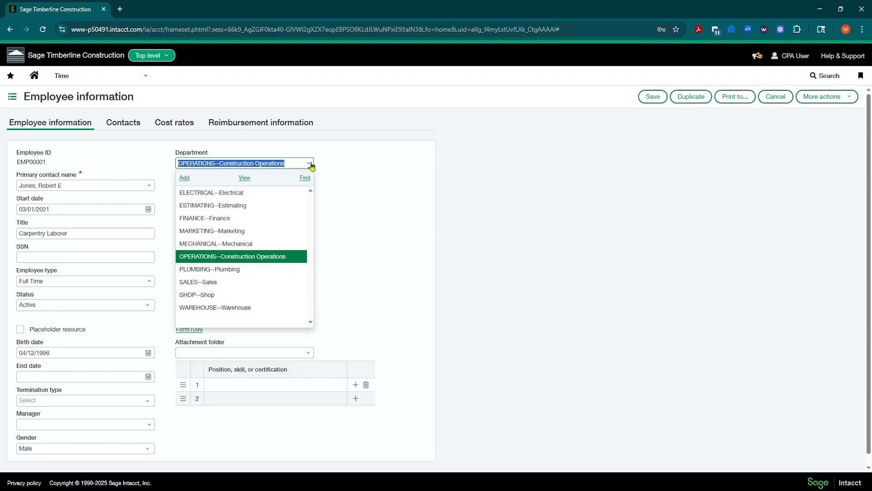
{"action": "left_click", "coordinate": [347, 165]}
{"action": "left_click", "coordinate": [223, 163]}
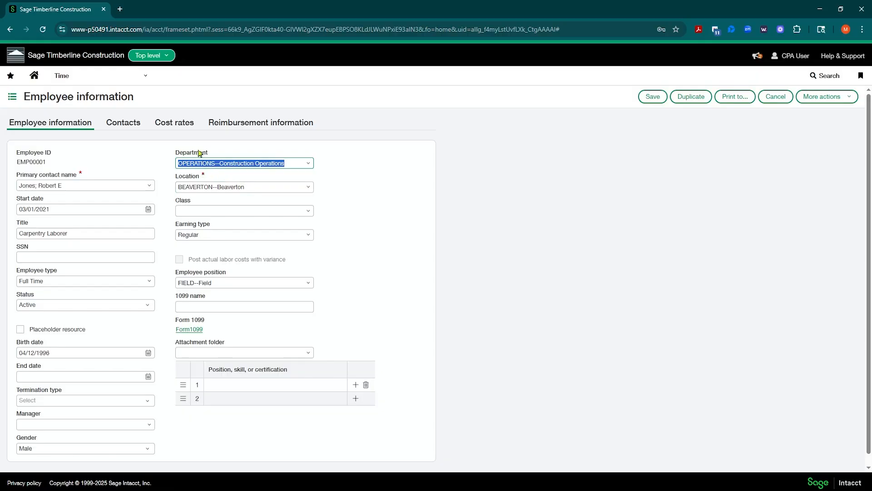
{"action": "left_click", "coordinate": [354, 163]}
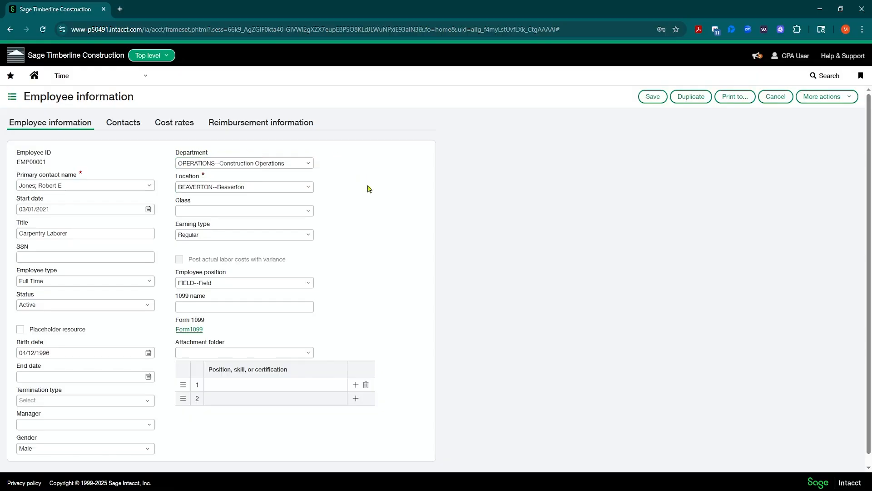
{"action": "left_click", "coordinate": [76, 186]}
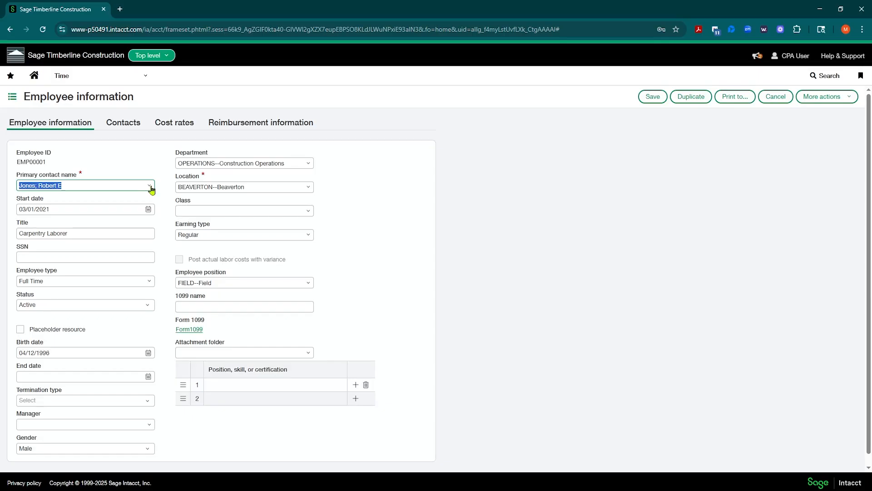
{"action": "left_click", "coordinate": [209, 123]}
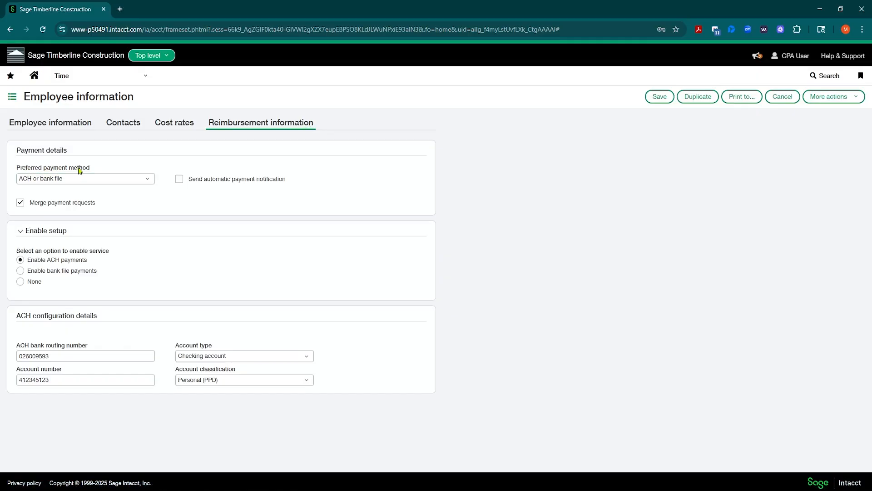
Keep ACH or bank file as payment method, review routing and account fields, then return to Employee information.
{"action": "left_click", "coordinate": [150, 180]}
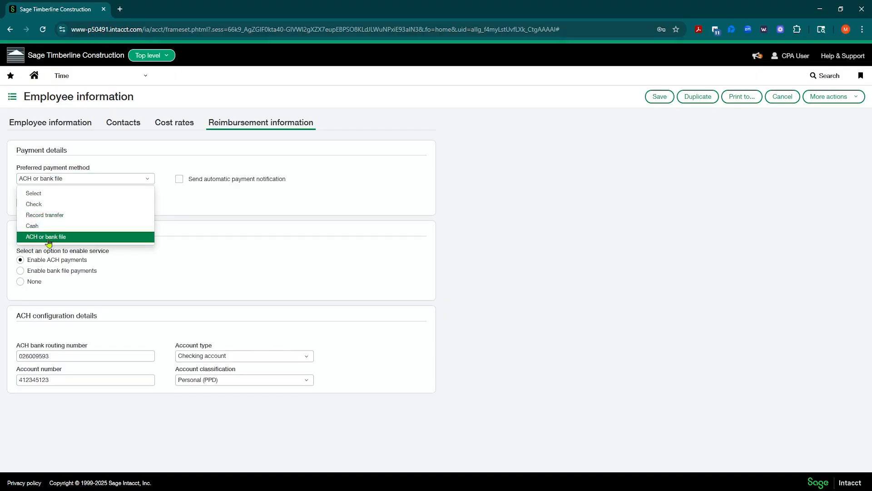
{"action": "left_click", "coordinate": [339, 165]}
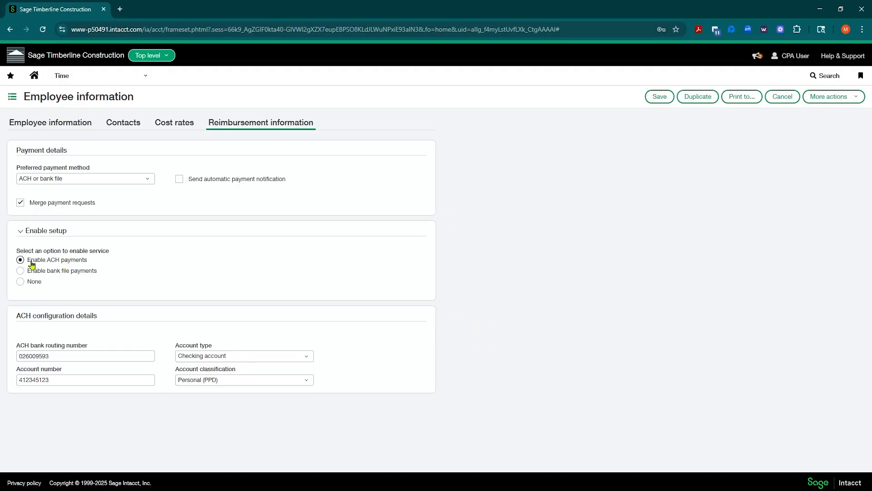
{"action": "left_click", "coordinate": [71, 356]}
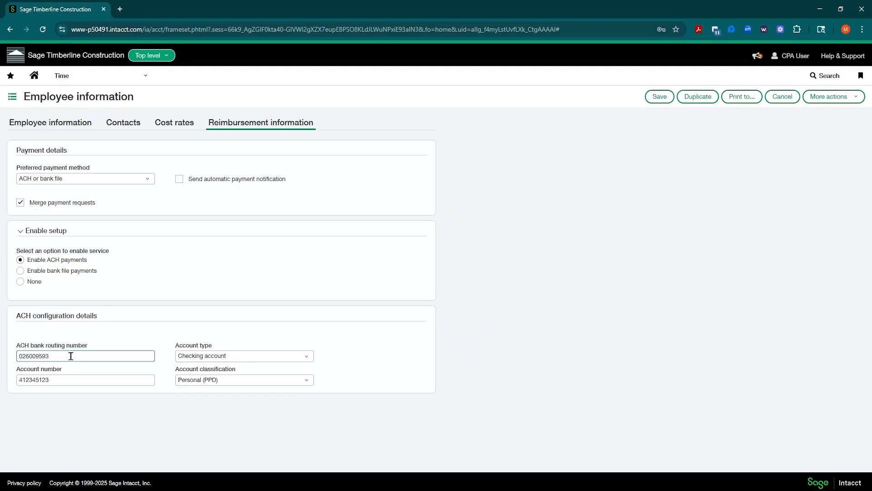
{"action": "left_click", "coordinate": [74, 381]}
{"action": "left_click", "coordinate": [82, 352]}
{"action": "left_click", "coordinate": [69, 124]}
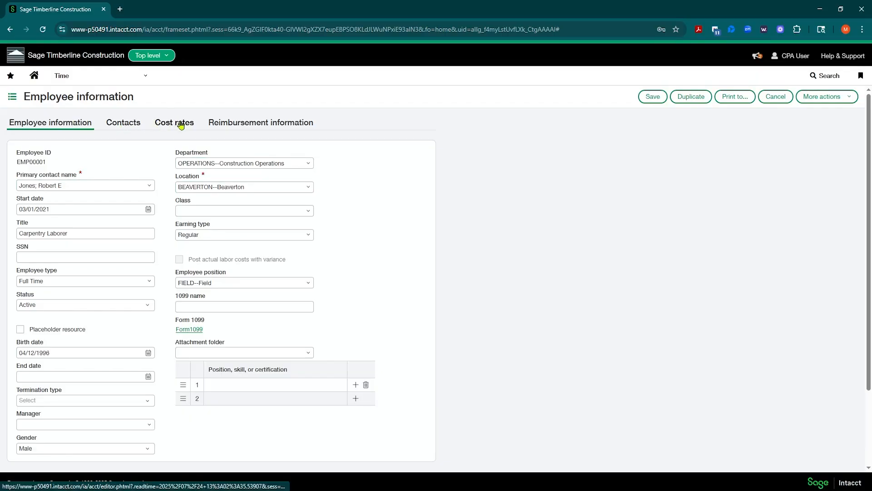
Revisit the reimbursement and main detail tabs, then go back to the 127-record Employees list.
{"action": "left_click", "coordinate": [238, 125]}
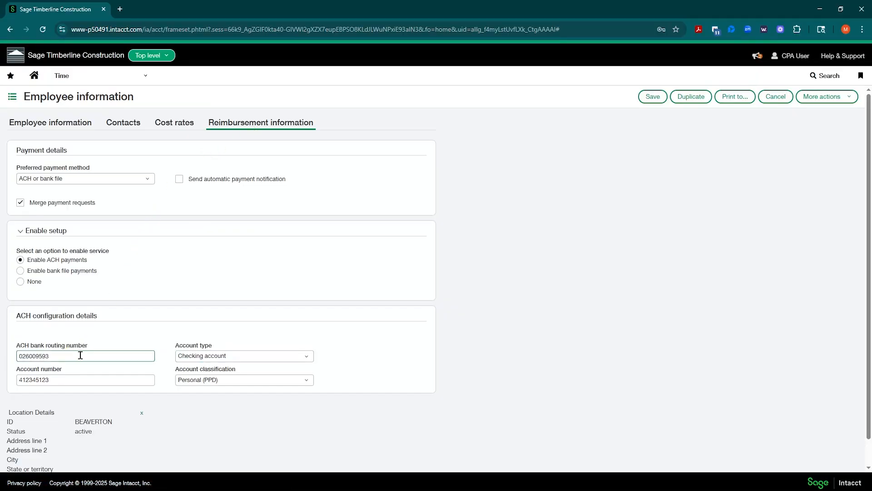
{"action": "left_click", "coordinate": [50, 122]}
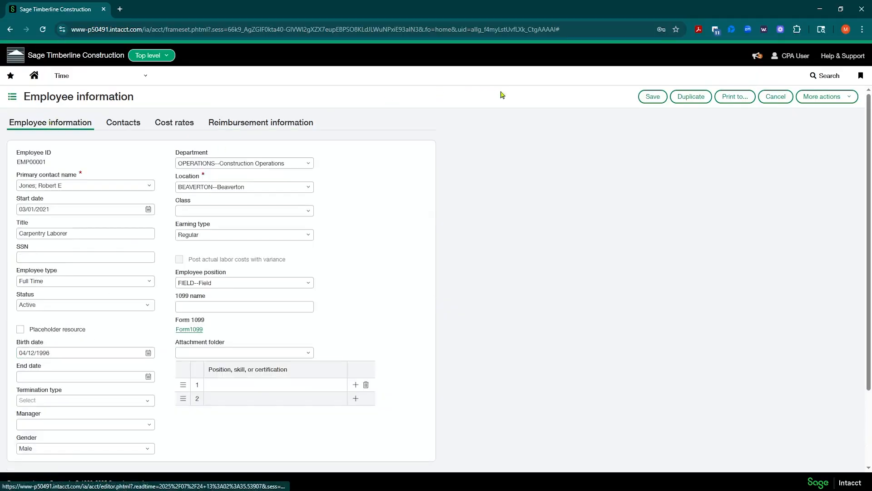
{"action": "left_click", "coordinate": [12, 98]}
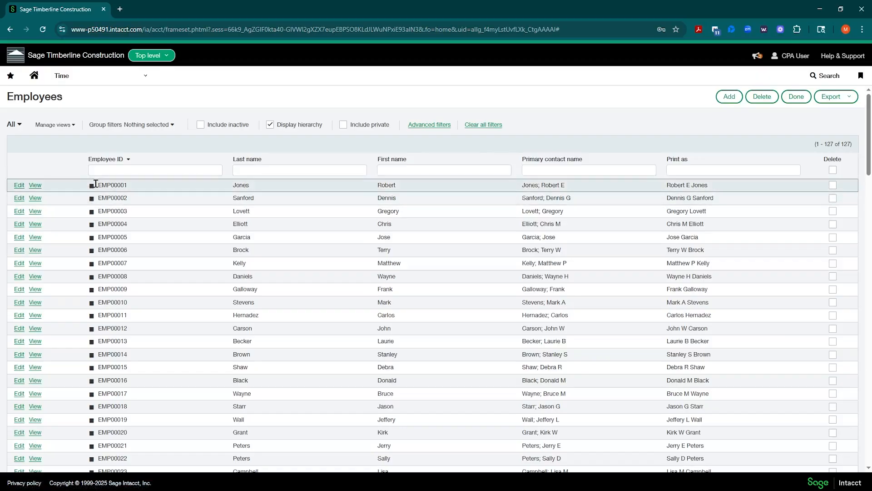
Copy the first employee's record into a new Carpentry Laborer form and view its reimbursement settings.
{"action": "left_click", "coordinate": [19, 187]}
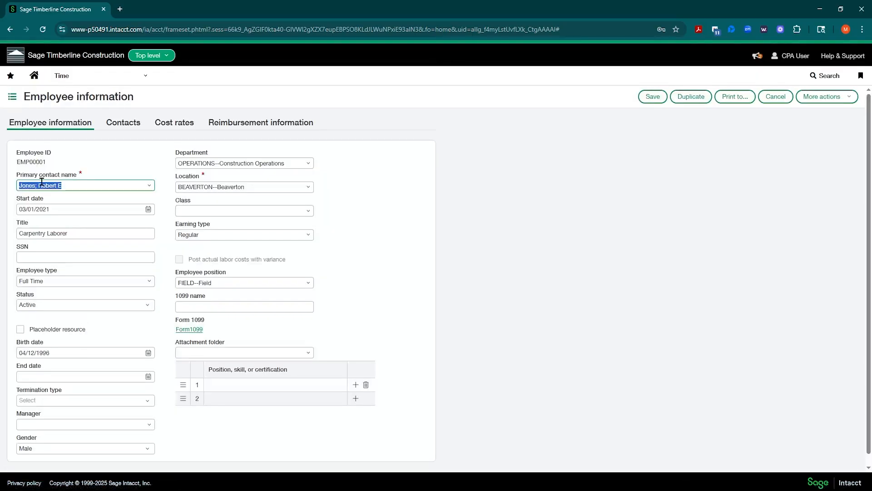
{"action": "left_click", "coordinate": [690, 104]}
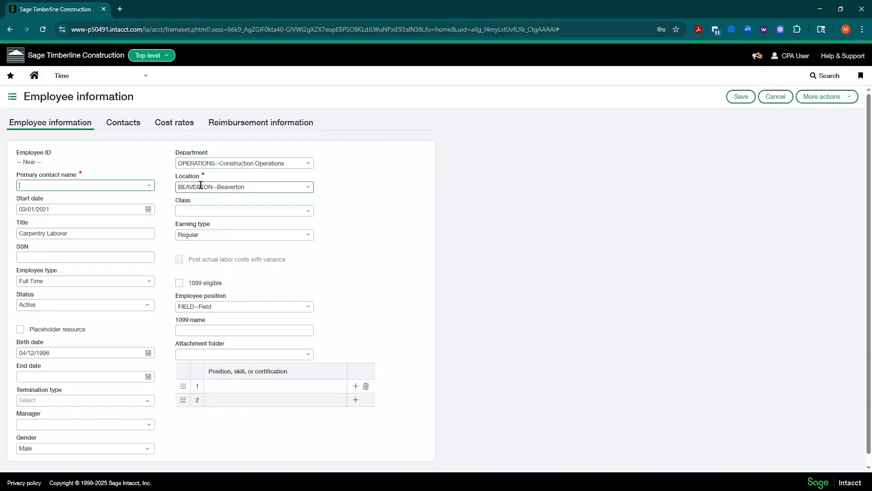
{"action": "left_click", "coordinate": [227, 305]}
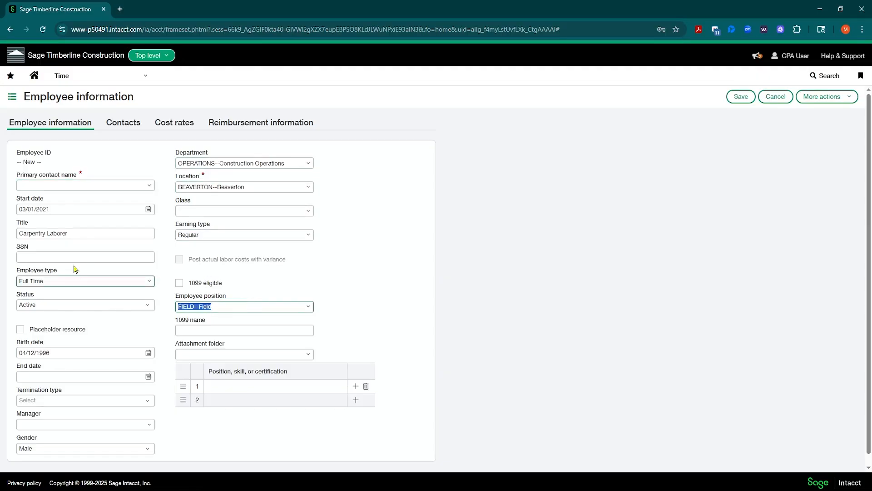
{"action": "left_click", "coordinate": [84, 232]}
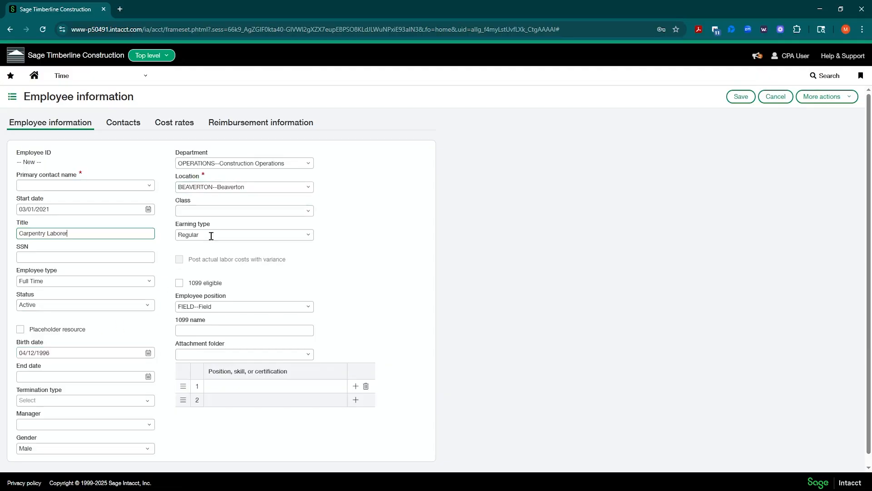
{"action": "left_click", "coordinate": [222, 125]}
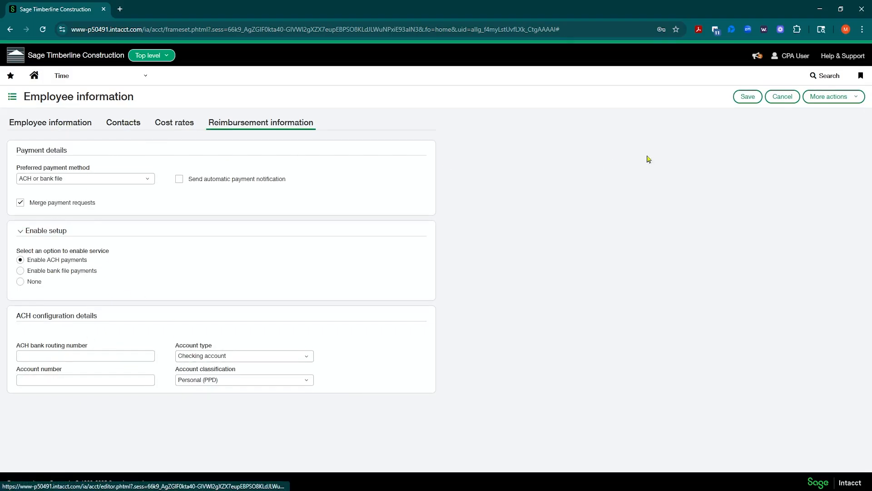
Cancel the copied record and start a blank new employee, ready to enter the primary contact name.
{"action": "left_click", "coordinate": [782, 96]}
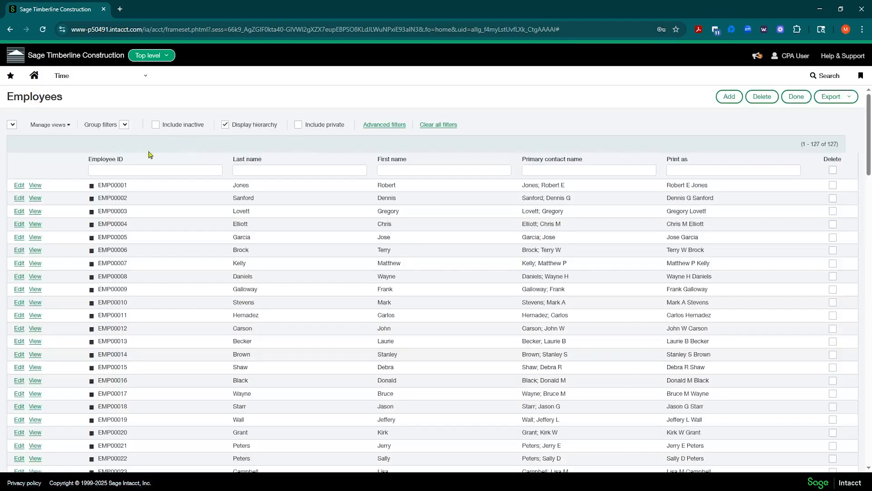
{"action": "left_click", "coordinate": [729, 97]}
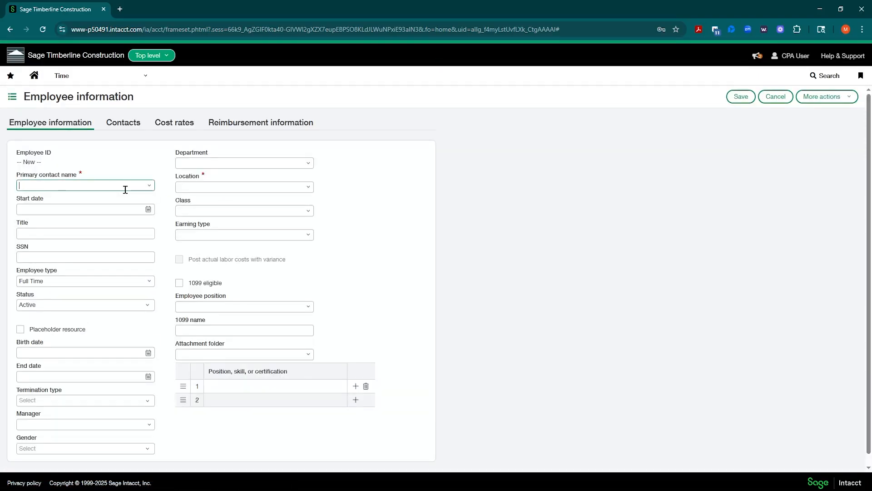
{"action": "left_click_drag", "start_coordinate": [16, 166], "coordinate": [49, 165]}
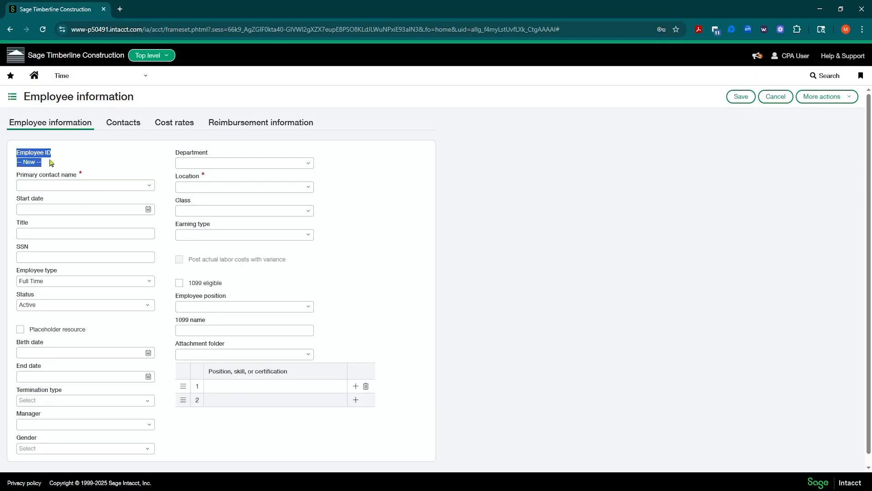
{"action": "left_click", "coordinate": [61, 157]}
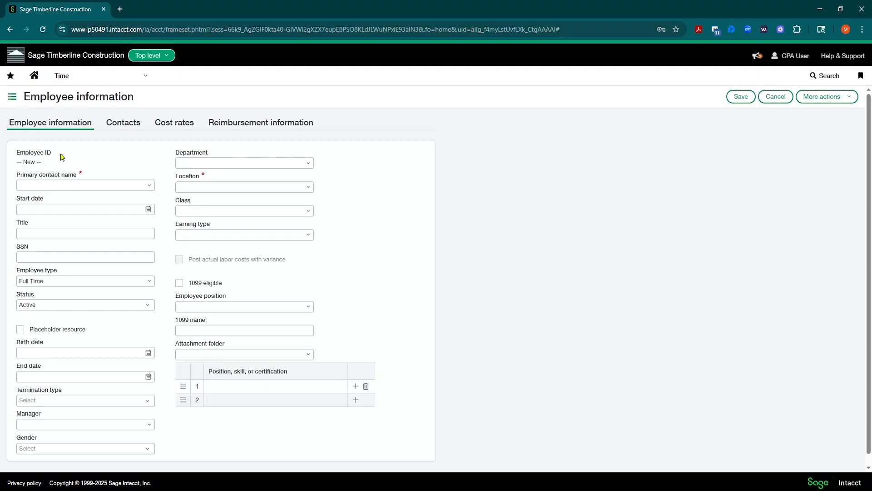
{"action": "left_click", "coordinate": [66, 186]}
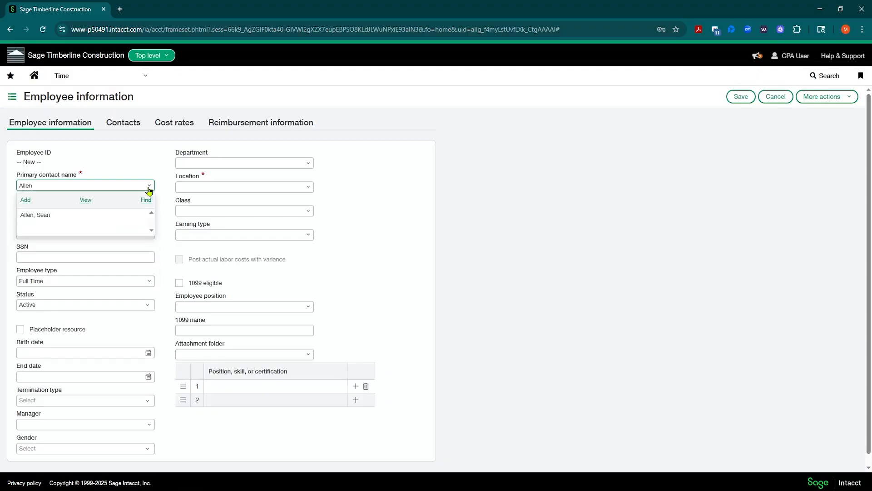
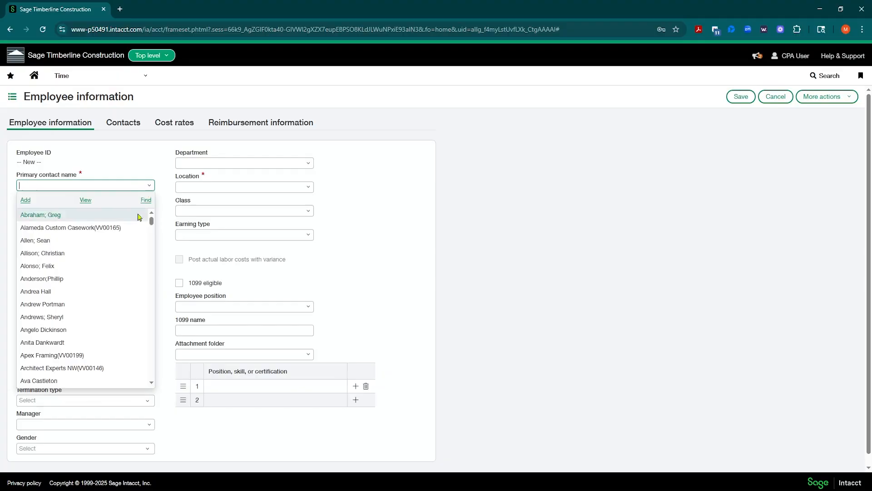
Search contacts by the employee's surname, then first name, find no match, and list all contacts.
{"action": "left_click", "coordinate": [149, 186]}
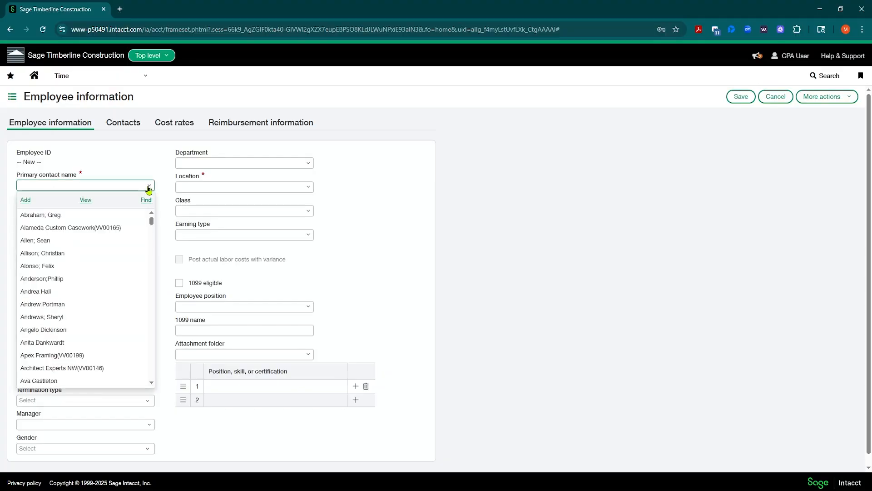
Add a new contact with the employee's last name and first name in Contact information.
{"action": "left_click", "coordinate": [26, 200]}
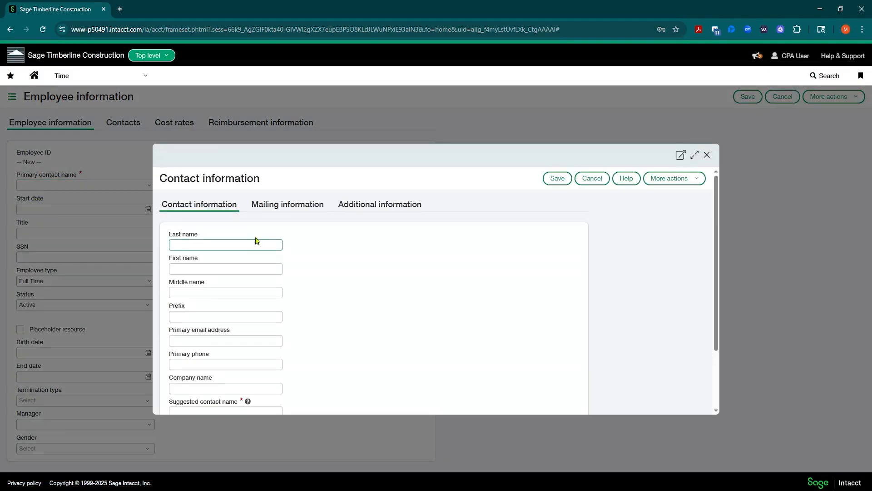
{"action": "key", "text": "Tab"}
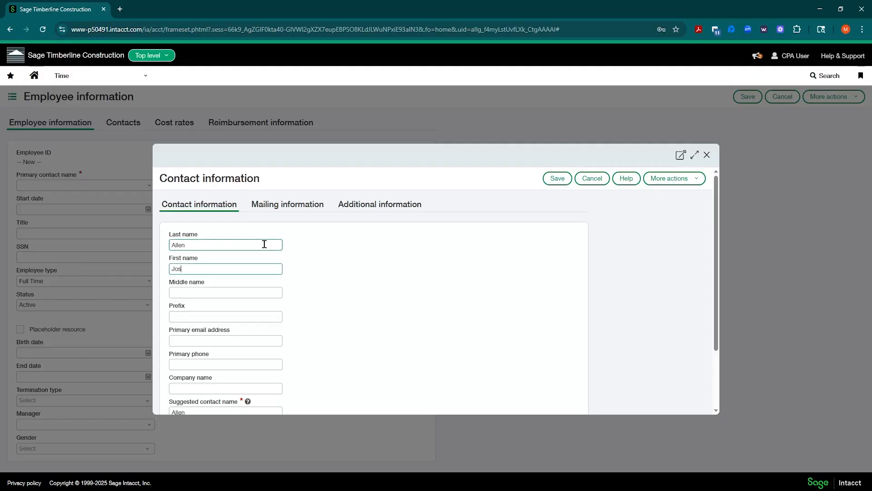
{"action": "key", "text": "Tab"}
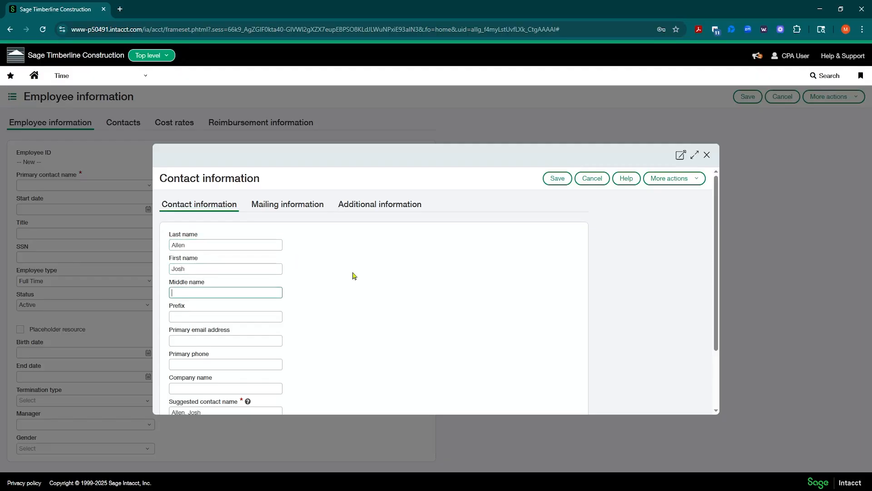
{"action": "scroll", "coordinate": [318, 279], "scroll_direction": "down", "scroll_amount": 1}
{"action": "left_click", "coordinate": [228, 293]}
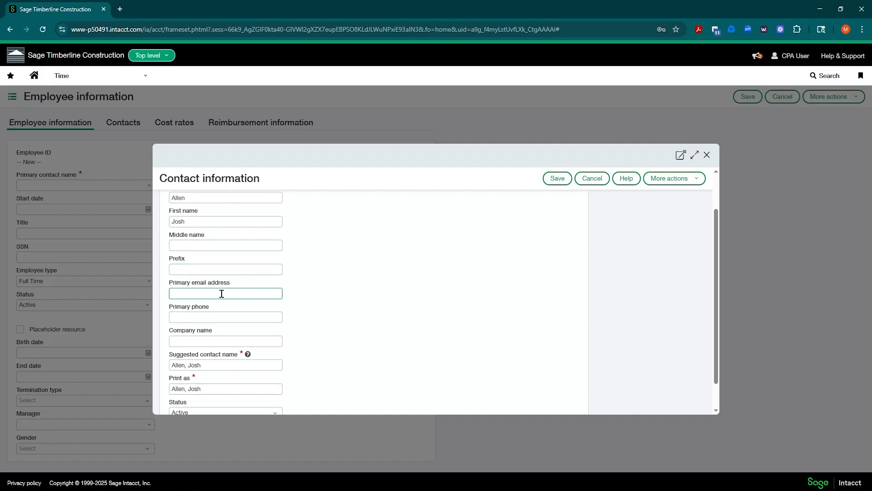
{"action": "scroll", "coordinate": [332, 266], "scroll_direction": "up", "scroll_amount": 2}
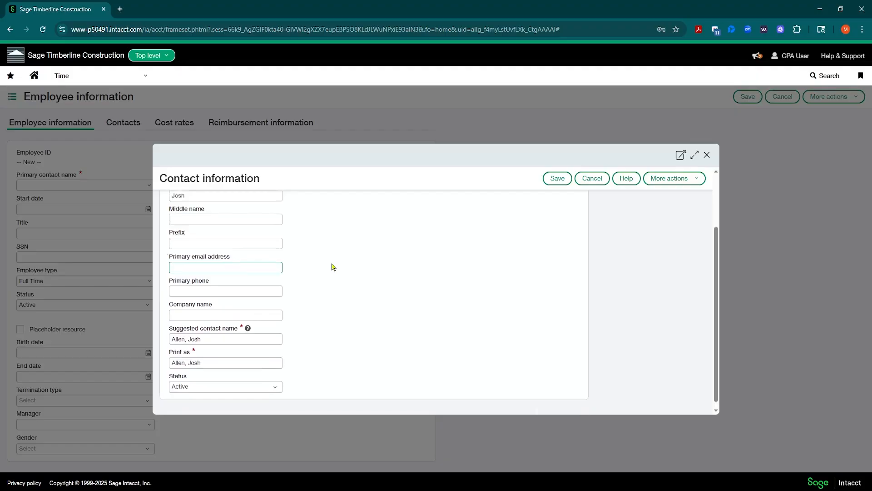
{"action": "scroll", "coordinate": [204, 313], "scroll_direction": "down", "scroll_amount": 1}
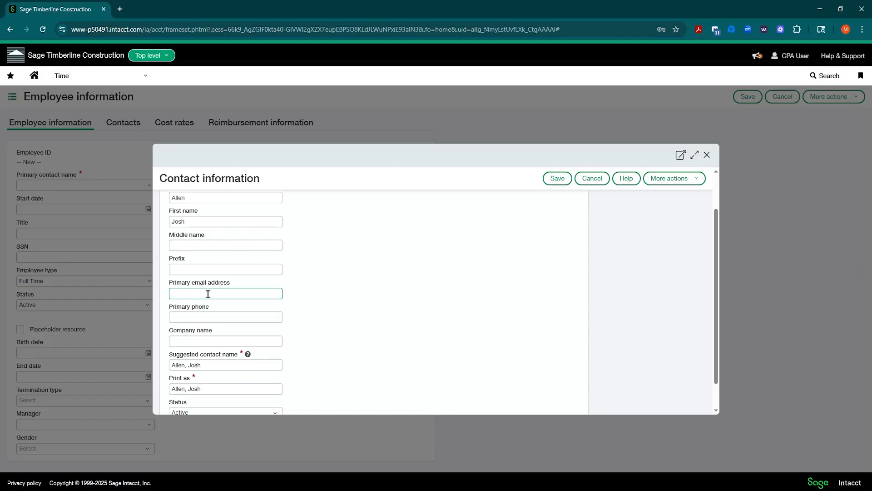
{"action": "scroll", "coordinate": [337, 288], "scroll_direction": "down", "scroll_amount": 1}
{"action": "left_click", "coordinate": [211, 330]}
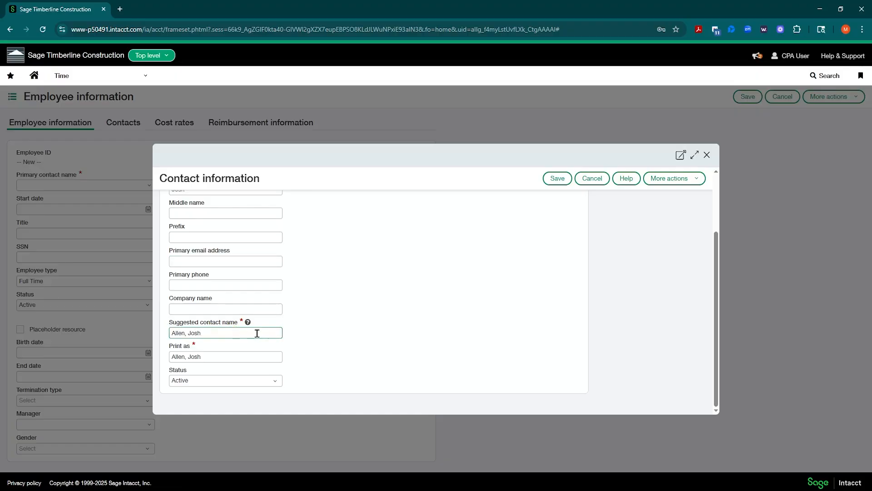
{"action": "left_click_drag", "start_coordinate": [242, 333], "coordinate": [166, 339]}
{"action": "left_click", "coordinate": [224, 356]}
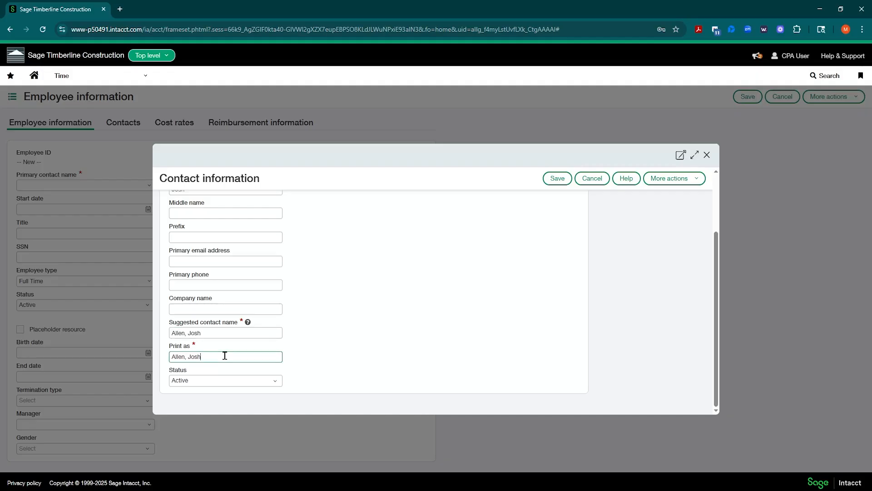
{"action": "left_click", "coordinate": [215, 334]}
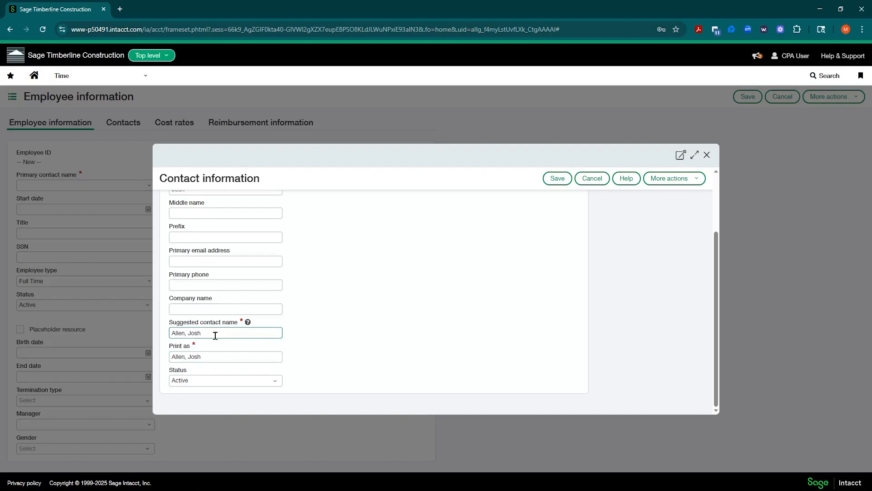
{"action": "scroll", "coordinate": [345, 289], "scroll_direction": "up", "scroll_amount": 2}
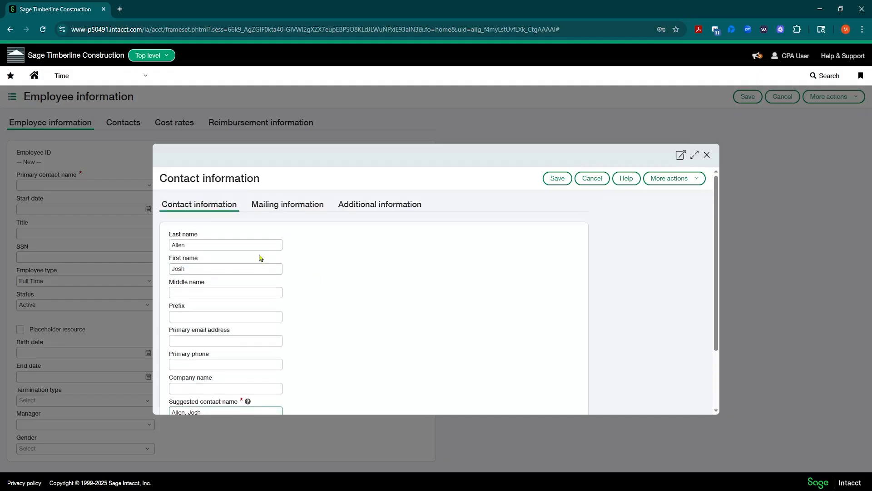
{"action": "scroll", "coordinate": [219, 285], "scroll_direction": "down", "scroll_amount": 2}
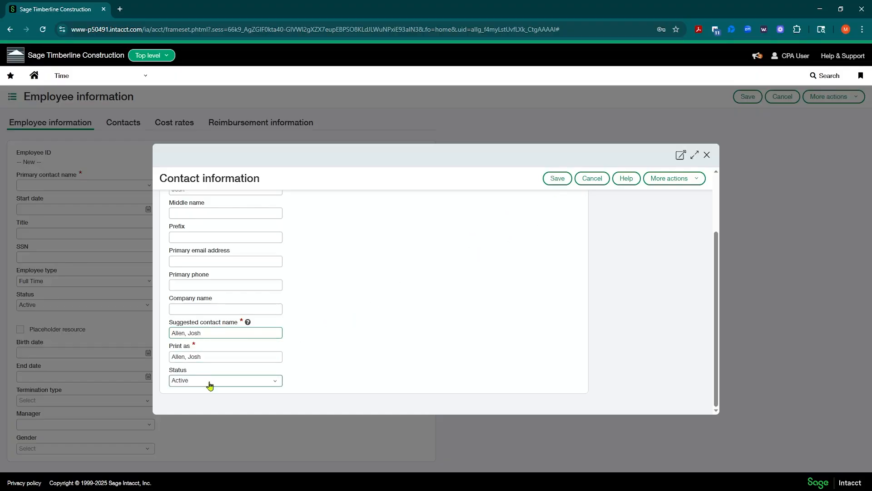
Replace the suggested contact and print-as names with the first name followed by the surname.
{"action": "triple_click", "coordinate": [215, 330]}
{"action": "scroll", "coordinate": [398, 284], "scroll_direction": "up", "scroll_amount": 2}
{"action": "scroll", "coordinate": [398, 284], "scroll_direction": "down", "scroll_amount": 2}
{"action": "key", "text": "Tab"}
{"action": "left_click_drag", "start_coordinate": [207, 332], "coordinate": [123, 332]}
{"action": "key", "text": "ctrl+c"}
{"action": "left_click_drag", "start_coordinate": [212, 356], "coordinate": [129, 351]}
{"action": "key", "text": "ctrl+v"}
{"action": "left_click", "coordinate": [362, 332]}
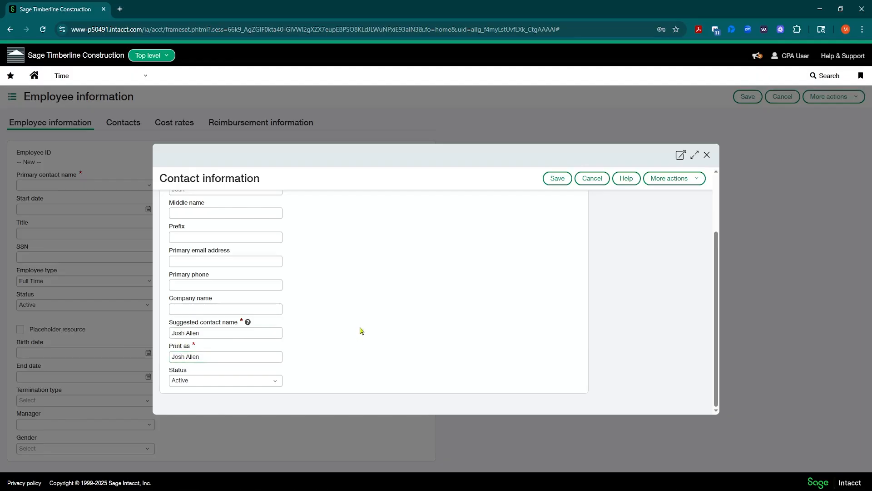
Adjust the first name, then reapply first-name-then-surname order to both suggested and print-as names.
{"action": "scroll", "coordinate": [331, 303], "scroll_direction": "up", "scroll_amount": 2}
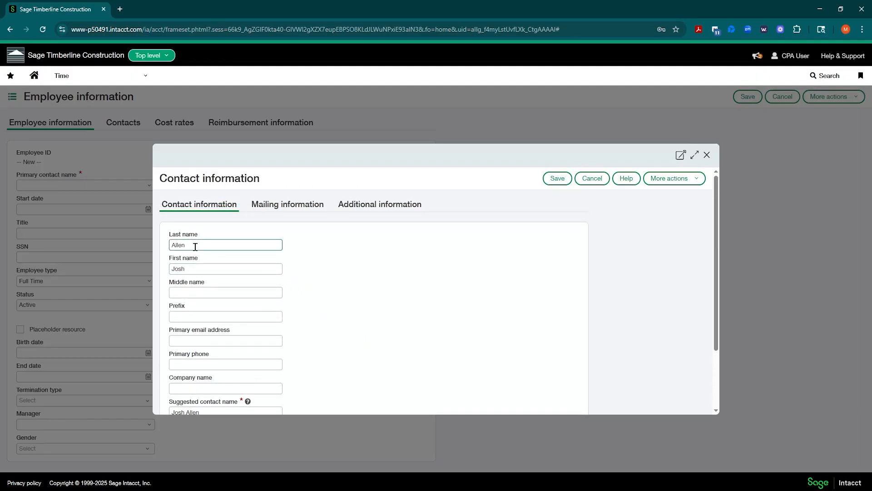
{"action": "left_click", "coordinate": [194, 267]}
{"action": "type", "text": "ua"}
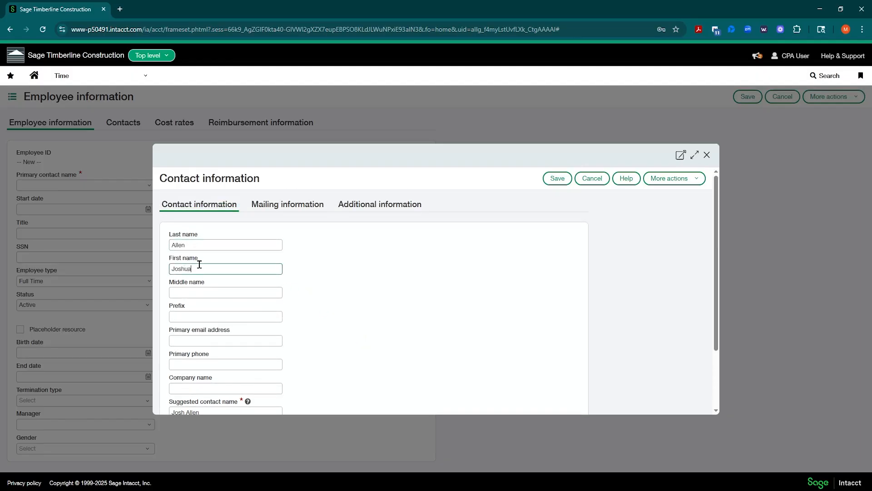
{"action": "scroll", "coordinate": [304, 295], "scroll_direction": "down", "scroll_amount": 3}
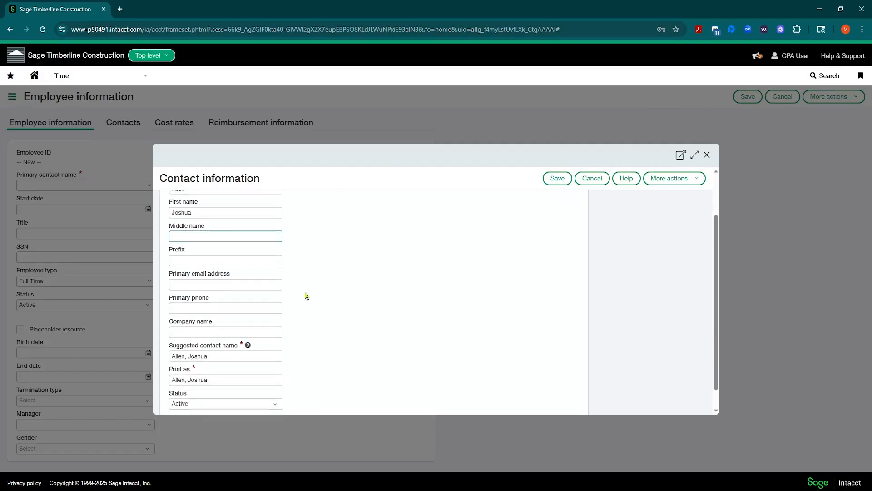
{"action": "left_click", "coordinate": [226, 332]}
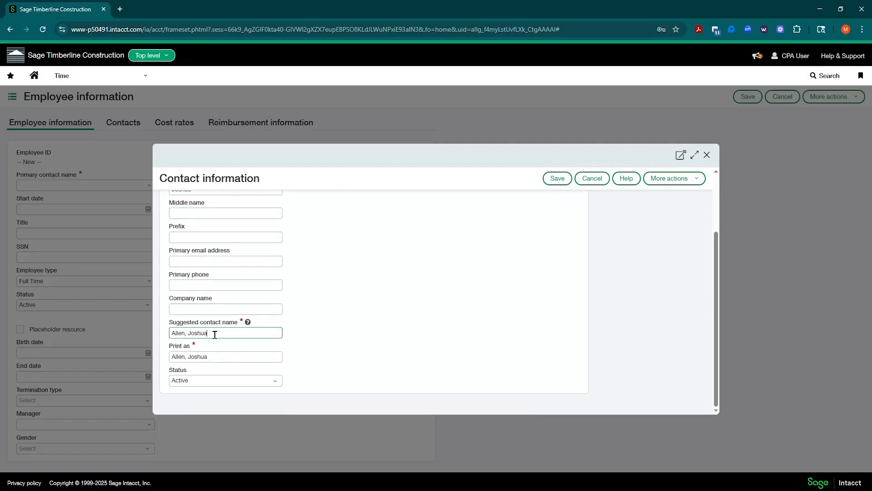
{"action": "scroll", "coordinate": [215, 334], "scroll_direction": "up", "scroll_amount": 3}
{"action": "left_click", "coordinate": [201, 268]}
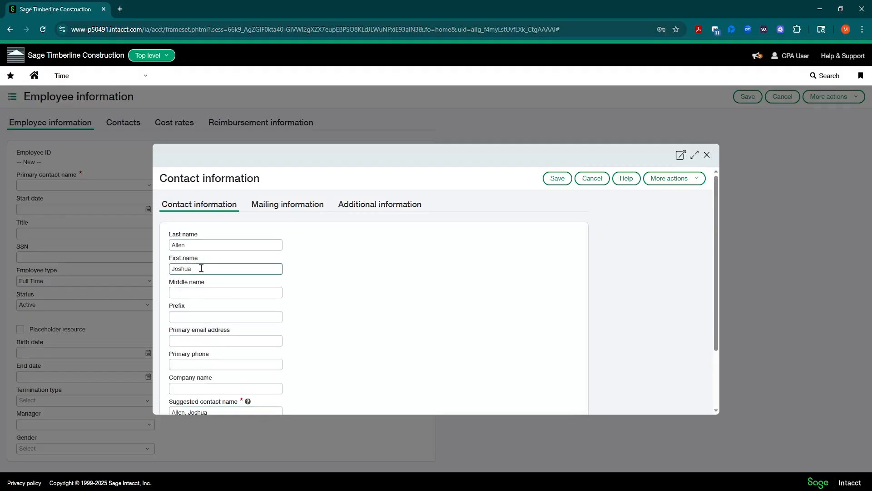
{"action": "key", "text": "Tab"}
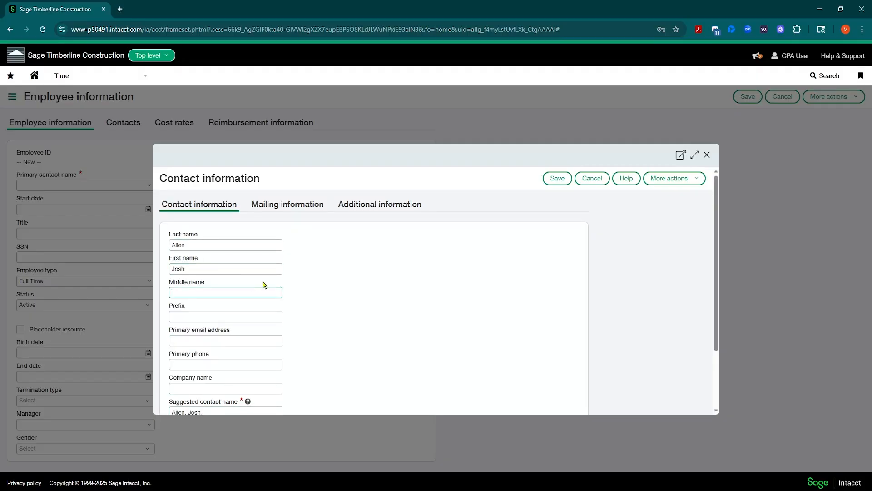
{"action": "scroll", "coordinate": [228, 318], "scroll_direction": "down", "scroll_amount": 3}
{"action": "left_click_drag", "start_coordinate": [206, 333], "coordinate": [134, 342]}
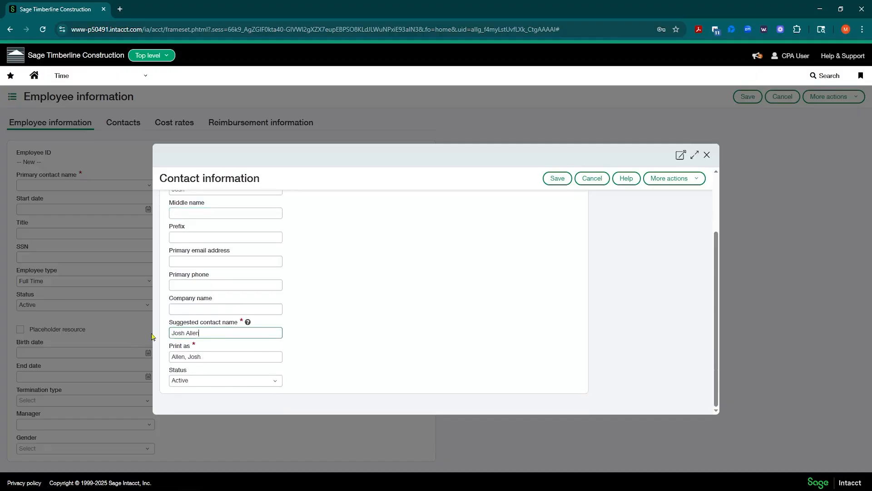
{"action": "left_click_drag", "start_coordinate": [202, 356], "coordinate": [121, 364]}
{"action": "key", "text": "ctrl+v"}
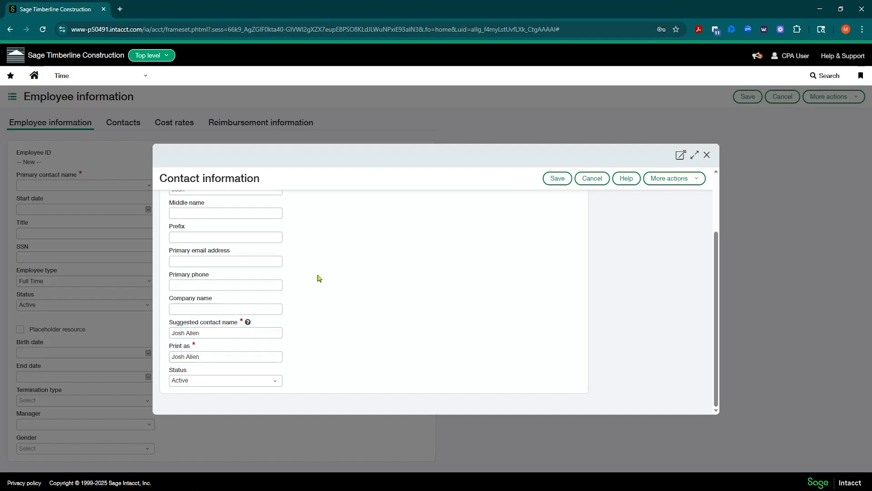
{"action": "scroll", "coordinate": [314, 268], "scroll_direction": "up", "scroll_amount": 2}
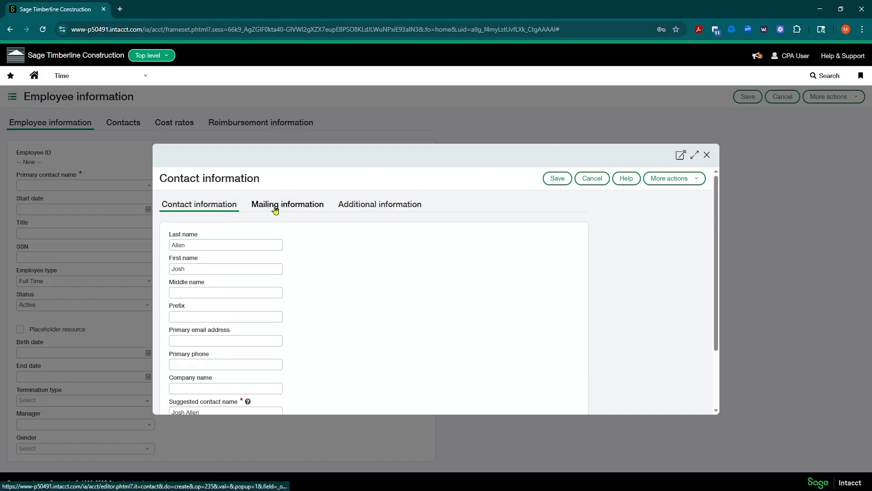
Show the contact's Mailing information fields, leaving the address blank with country United States.
{"action": "left_click", "coordinate": [275, 208]}
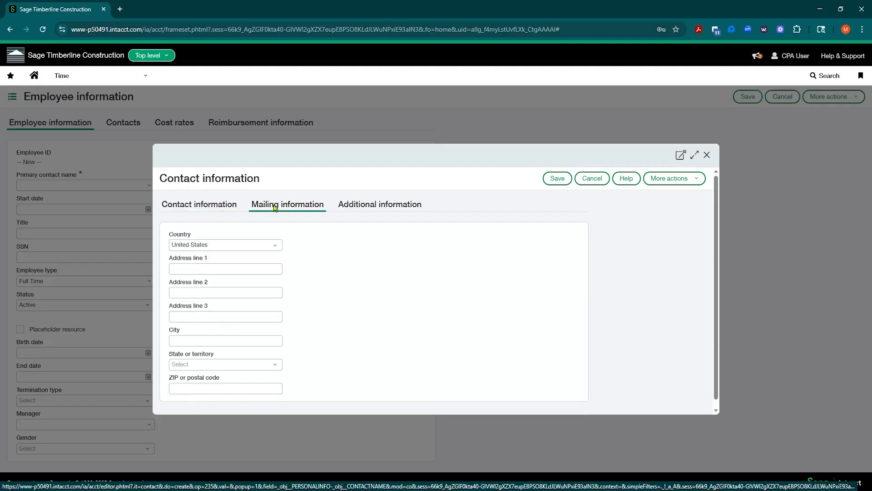
{"action": "left_click", "coordinate": [184, 269]}
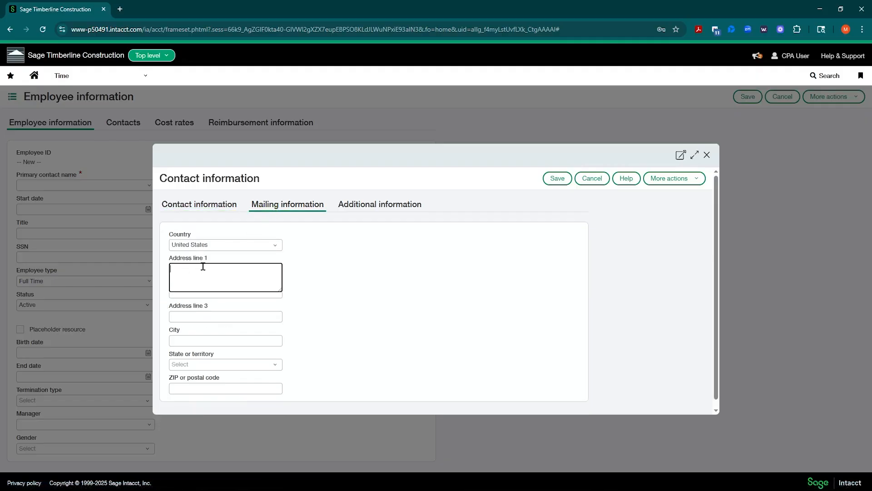
{"action": "left_click", "coordinate": [291, 266]}
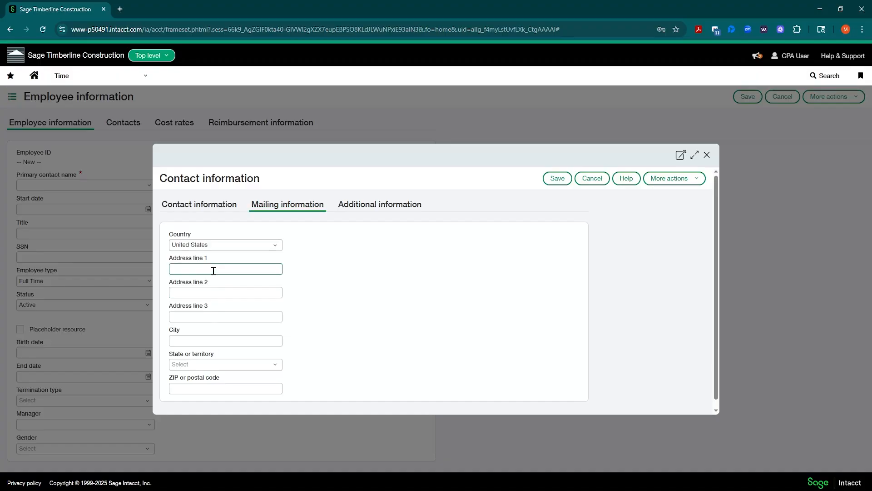
{"action": "left_click", "coordinate": [215, 205]}
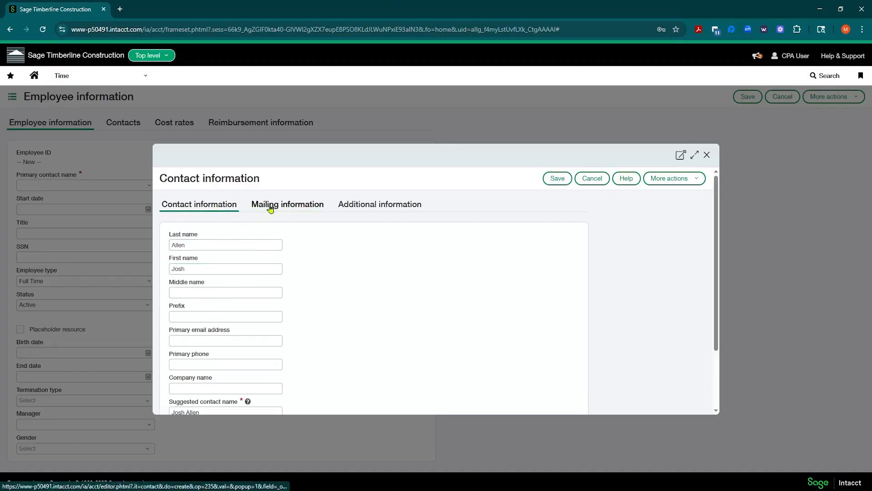
{"action": "left_click", "coordinate": [271, 208]}
{"action": "left_click", "coordinate": [222, 205]}
{"action": "left_click", "coordinate": [257, 206]}
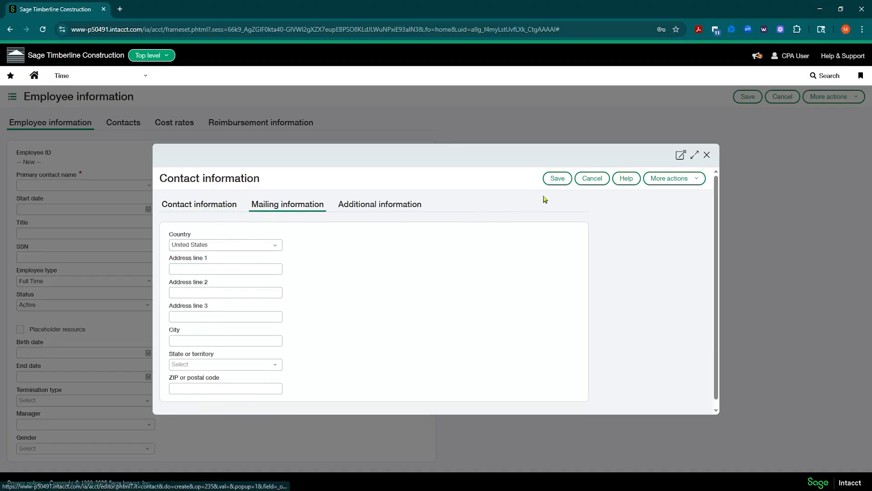
Save the new contact and set the employee start date to 07/01/2025, keeping Full Time.
{"action": "left_click", "coordinate": [553, 179]}
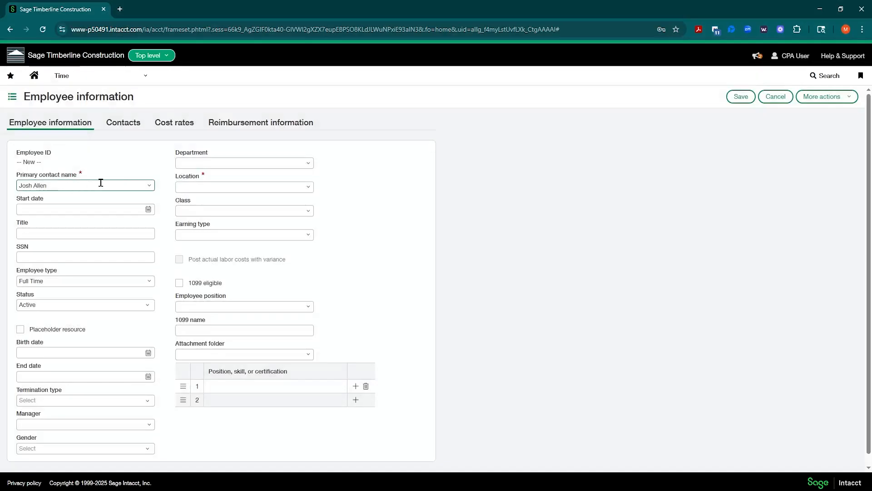
{"action": "left_click", "coordinate": [146, 210]}
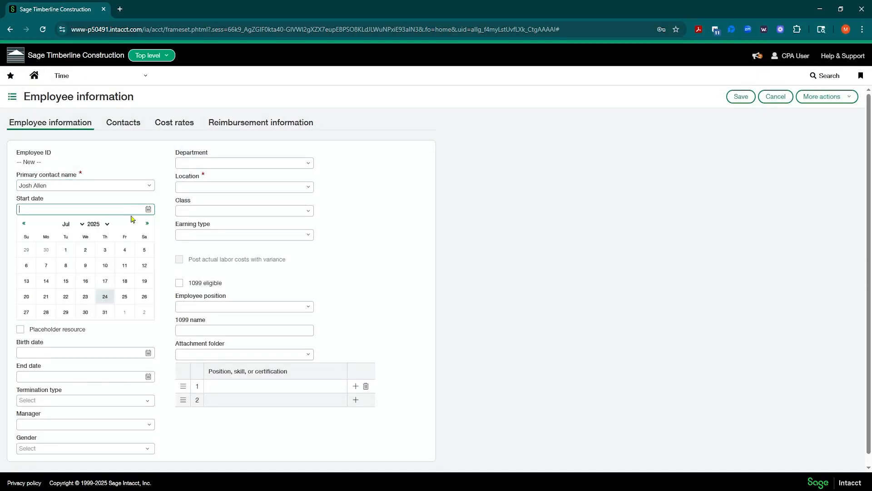
{"action": "left_click", "coordinate": [66, 249]}
{"action": "key", "text": "Tab"}
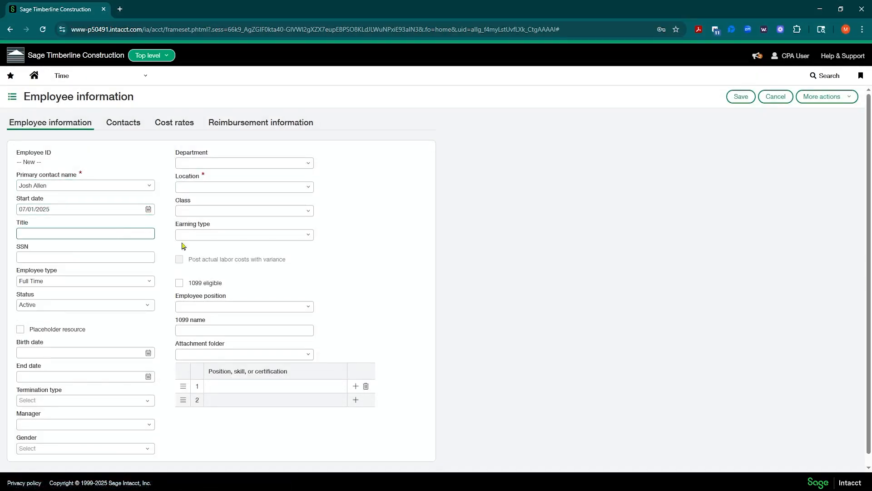
{"action": "left_click", "coordinate": [49, 280]}
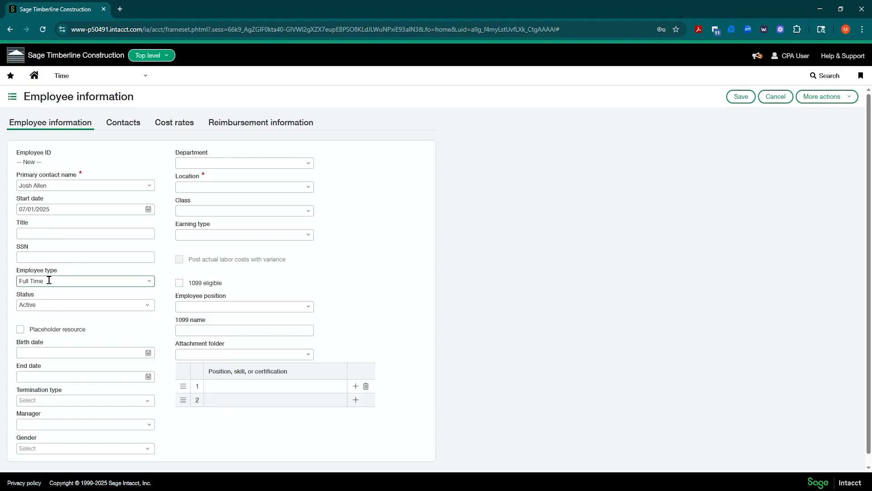
{"action": "left_click", "coordinate": [409, 247]}
{"action": "left_click", "coordinate": [77, 351]}
Assign department OPERATIONS--Construction Operations and location BEAVERTON--Beaverton.
{"action": "left_click", "coordinate": [309, 163]}
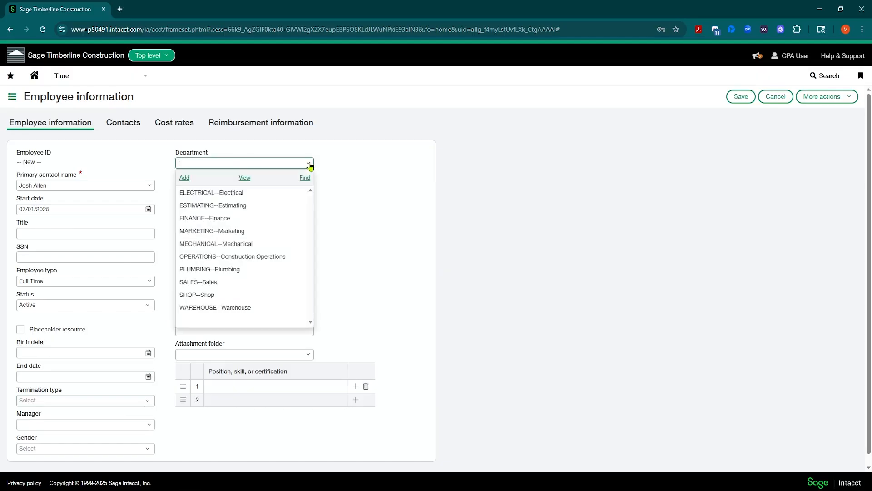
{"action": "left_click", "coordinate": [242, 257]}
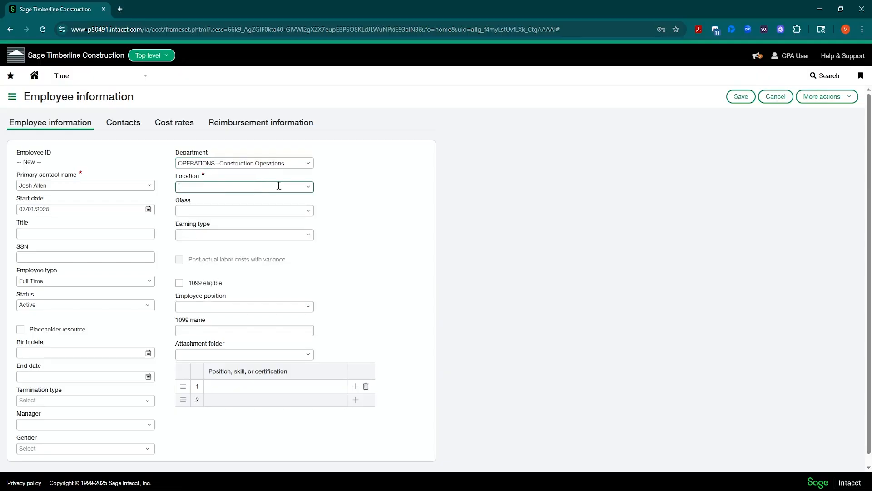
{"action": "left_click", "coordinate": [309, 187]}
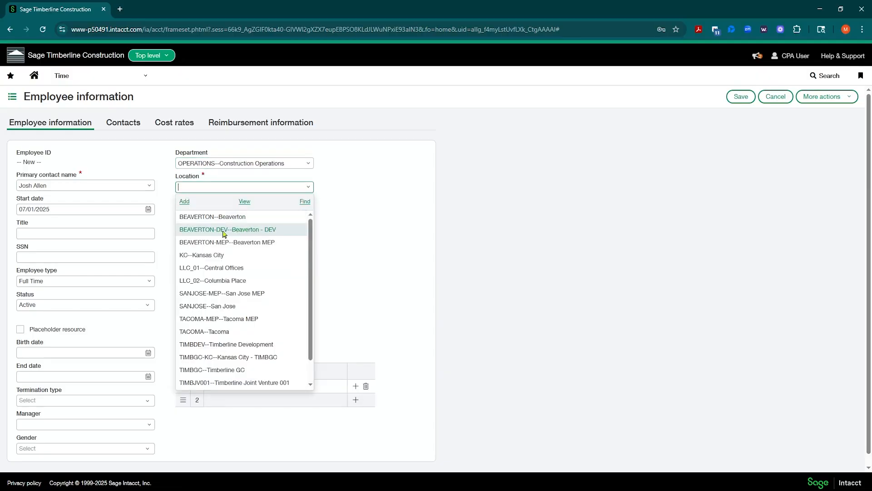
{"action": "left_click", "coordinate": [203, 220]}
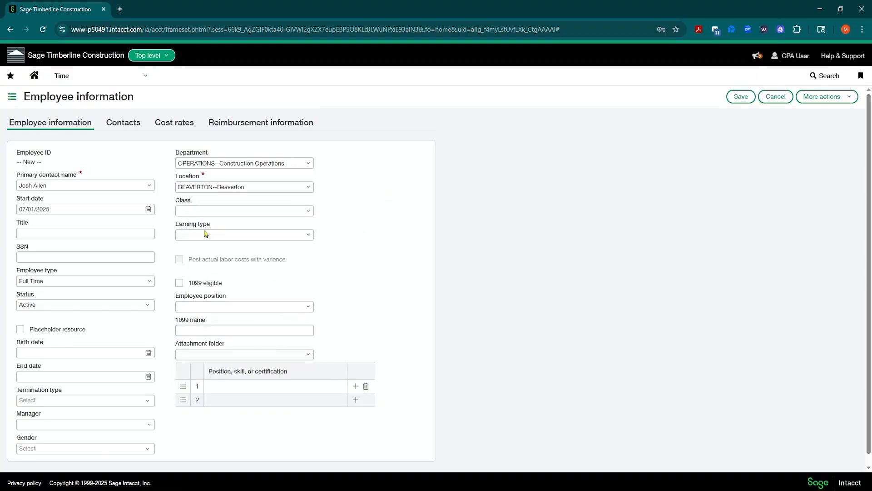
{"action": "left_click", "coordinate": [190, 306]}
{"action": "left_click", "coordinate": [308, 306]}
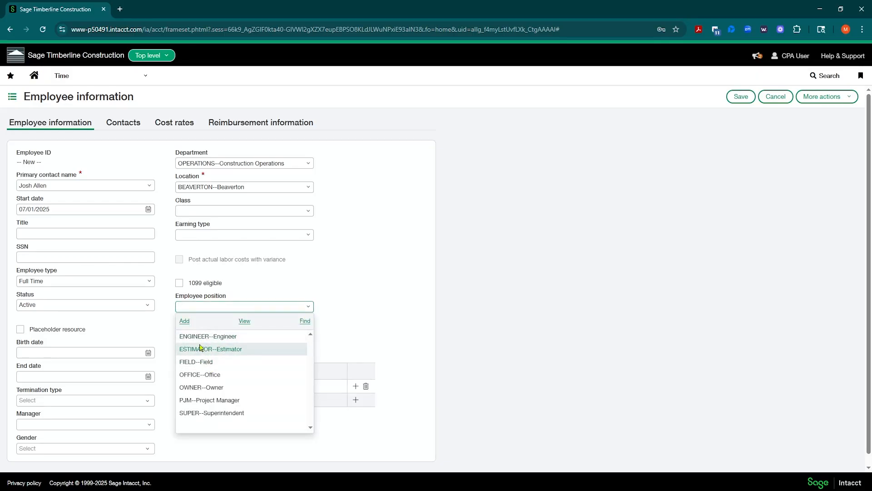
{"action": "left_click", "coordinate": [390, 260]}
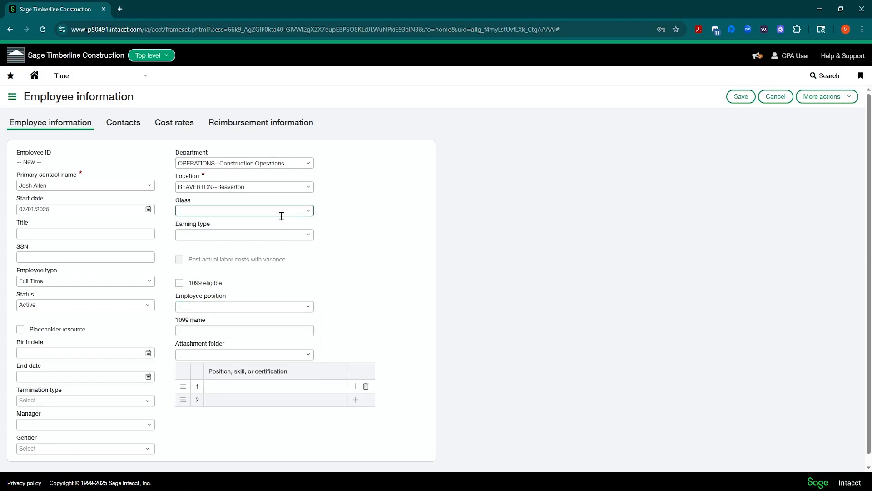
Set Preferred payment method to Check under Reimbursement information, then view the empty cost rates.
{"action": "left_click", "coordinate": [253, 128]}
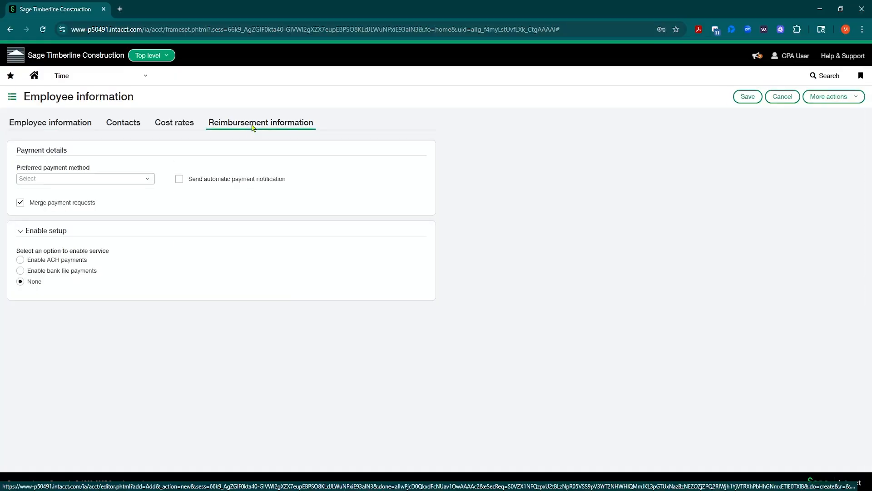
{"action": "left_click", "coordinate": [146, 179]}
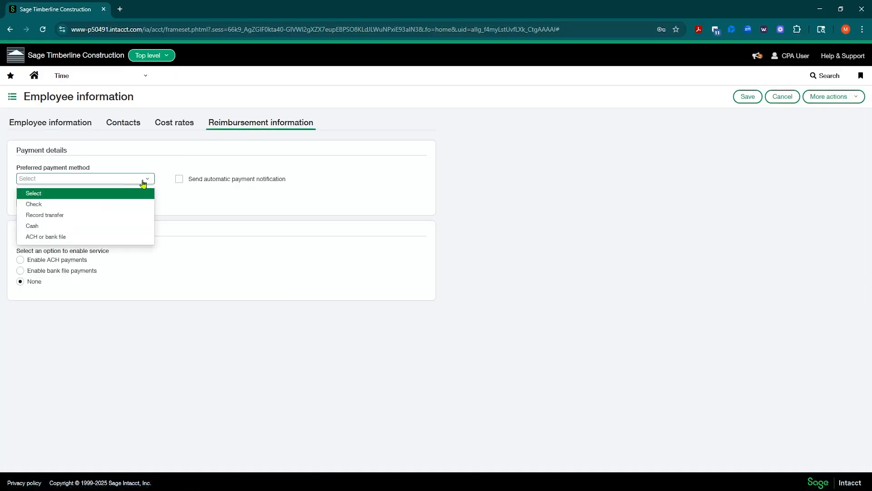
{"action": "left_click", "coordinate": [39, 208]}
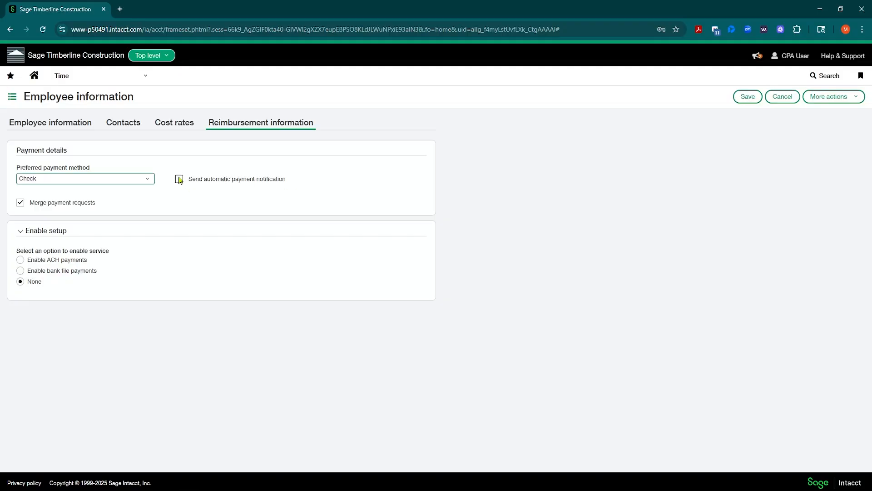
{"action": "left_click", "coordinate": [172, 123]}
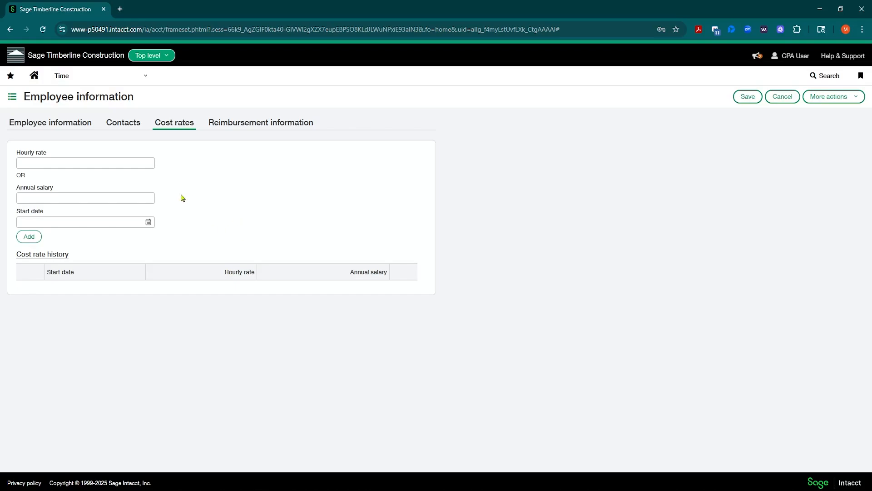
Review the primary contact's details with blank phone and address, then list contacts for Primary contact name.
{"action": "left_click", "coordinate": [109, 120]}
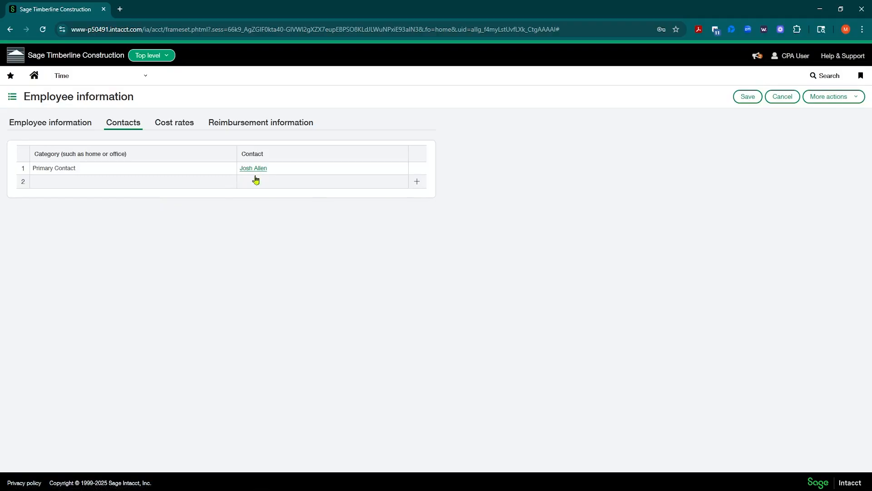
{"action": "left_click", "coordinate": [64, 125]}
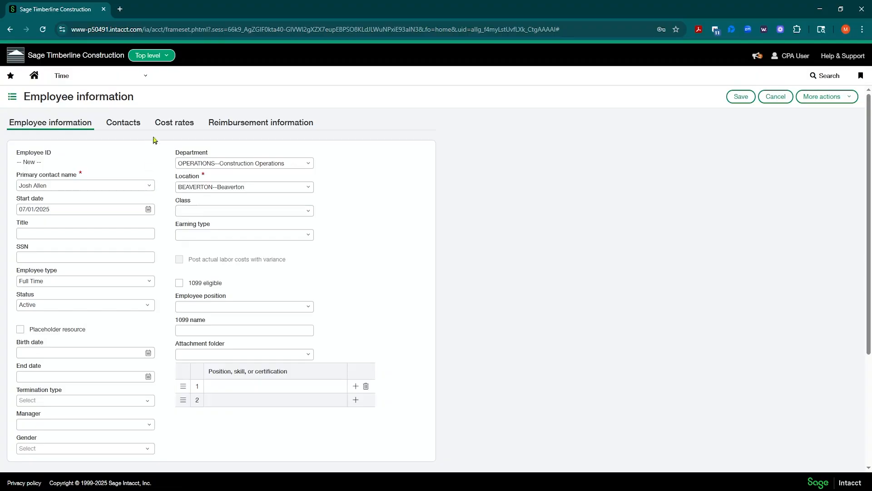
{"action": "left_click", "coordinate": [129, 127]}
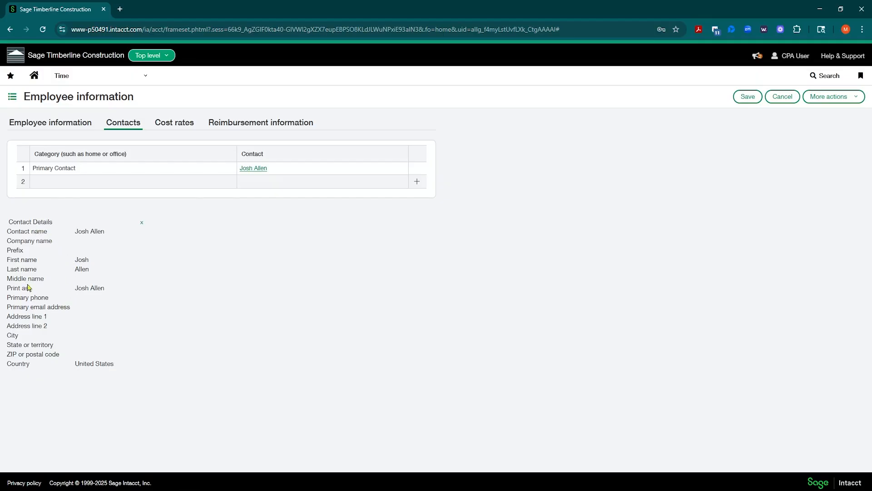
{"action": "left_click_drag", "start_coordinate": [6, 296], "coordinate": [110, 353]}
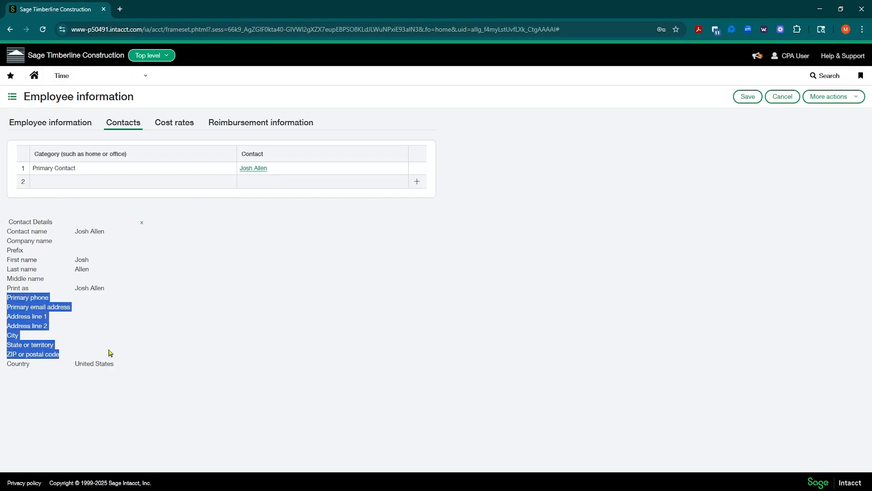
{"action": "left_click", "coordinate": [61, 125]}
{"action": "left_click", "coordinate": [149, 186]}
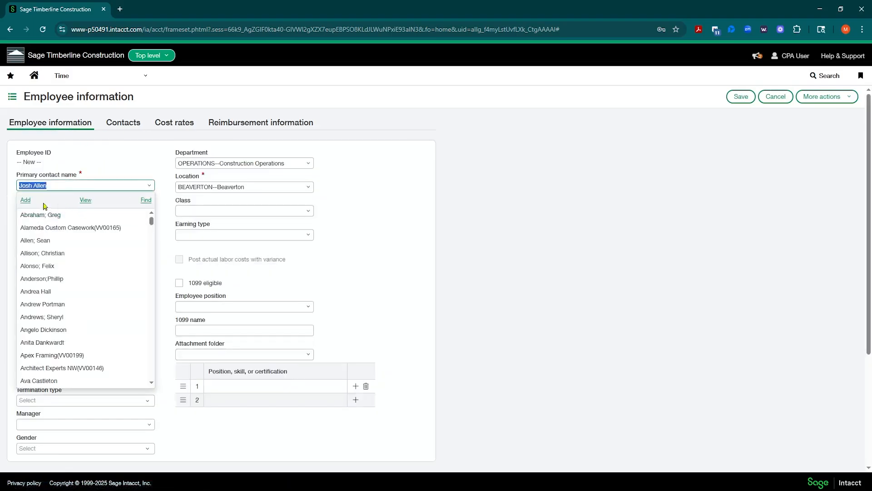
{"action": "left_click", "coordinate": [84, 200]}
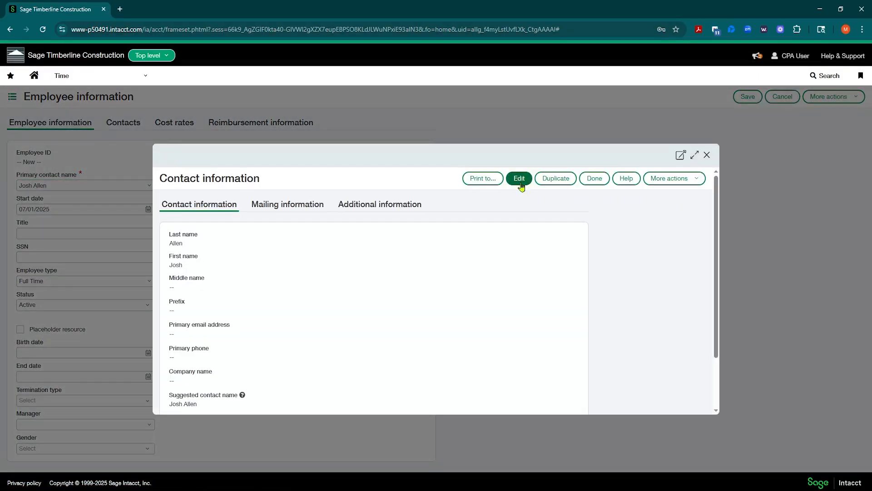
{"action": "left_click", "coordinate": [520, 183]}
{"action": "scroll", "coordinate": [362, 221], "scroll_direction": "down", "scroll_amount": 3}
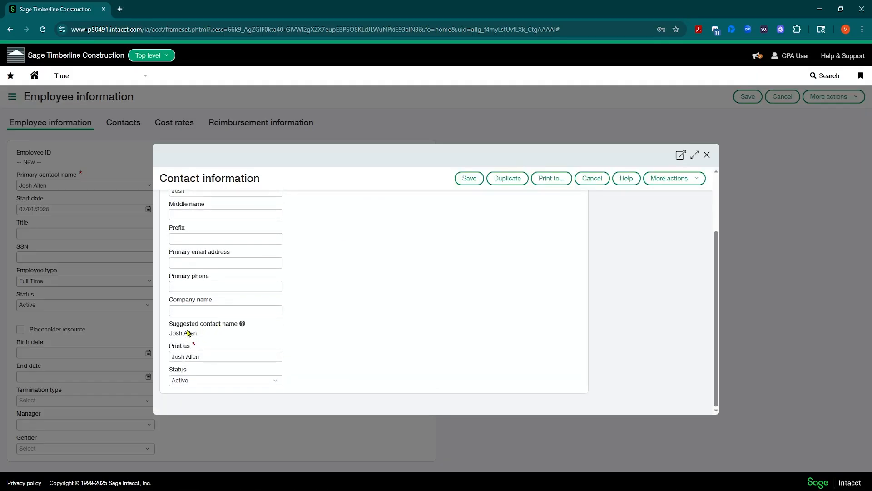
{"action": "left_click_drag", "start_coordinate": [167, 332], "coordinate": [195, 345]}
{"action": "left_click", "coordinate": [205, 335]}
{"action": "left_click", "coordinate": [205, 340]}
{"action": "scroll", "coordinate": [248, 237], "scroll_direction": "up", "scroll_amount": 2}
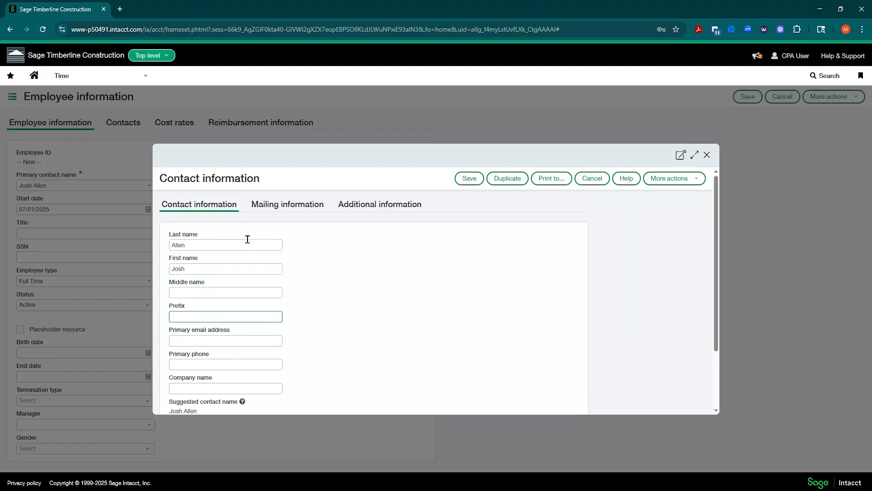
{"action": "left_click", "coordinate": [591, 178]}
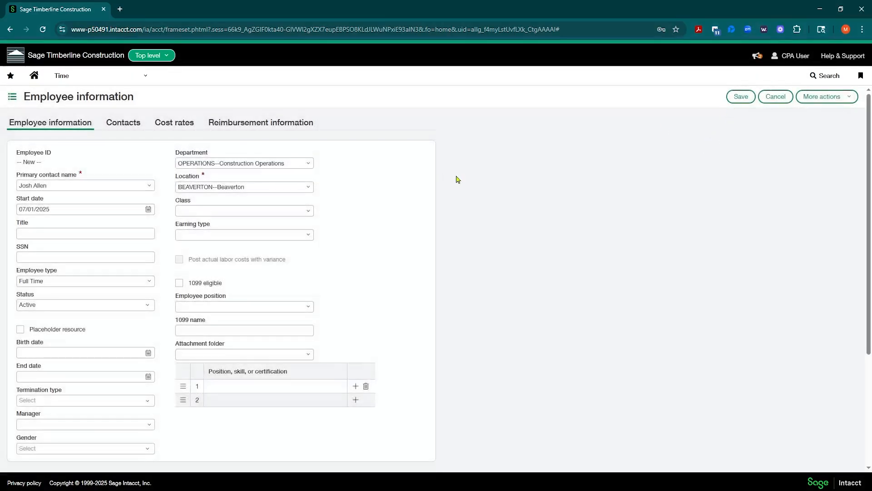
{"action": "left_click", "coordinate": [738, 97]}
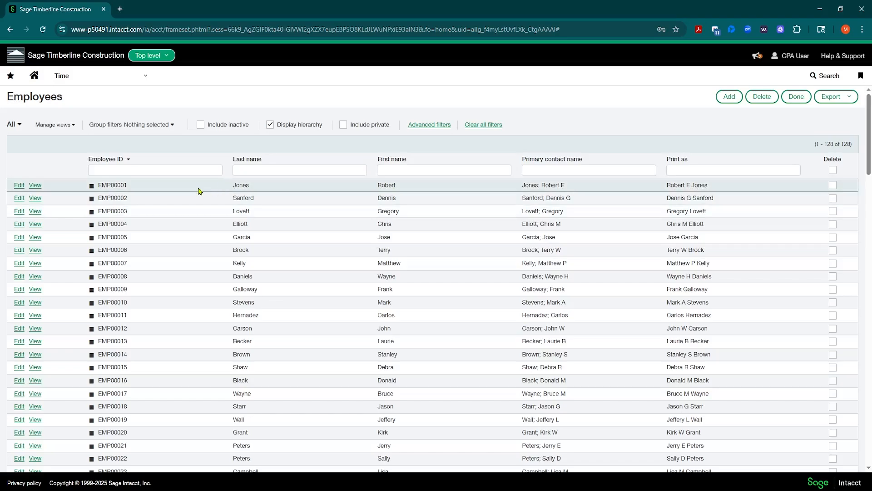
{"action": "left_click", "coordinate": [249, 171]}
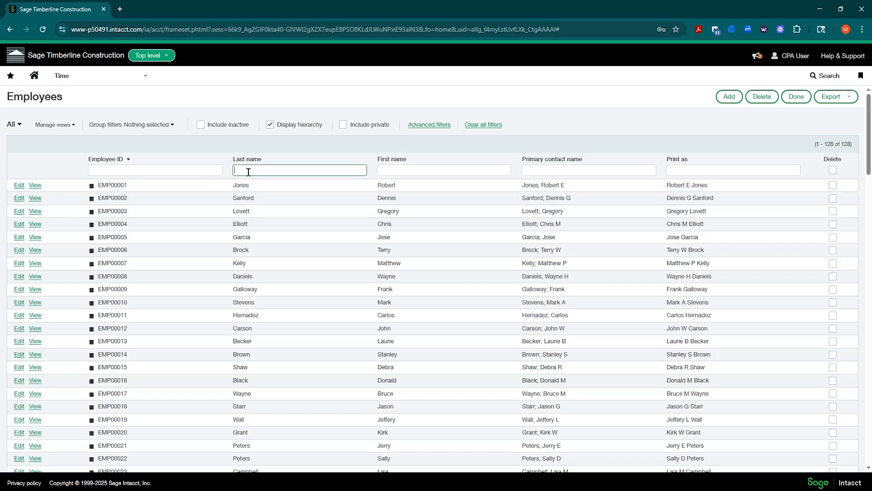
{"action": "type", "text": "Allen"}
{"action": "key", "text": "Return"}
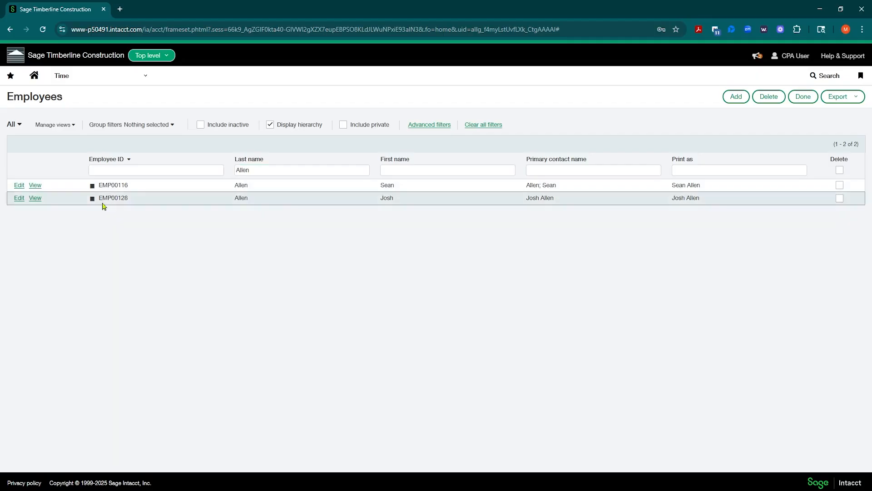
{"action": "left_click_drag", "start_coordinate": [119, 197], "coordinate": [138, 200]}
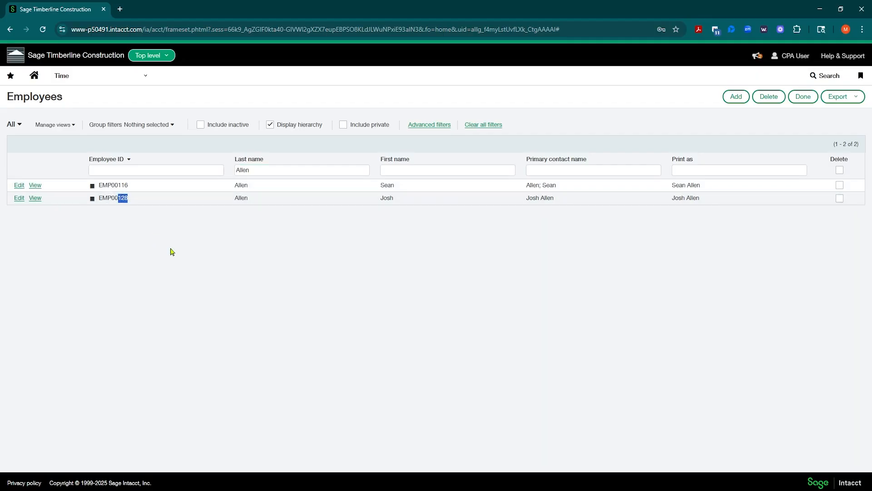
{"action": "left_click", "coordinate": [139, 255]}
From Home, go to Projects > Setup > Standard cost code catalog showing 416 cost codes.
{"action": "left_click", "coordinate": [34, 76]}
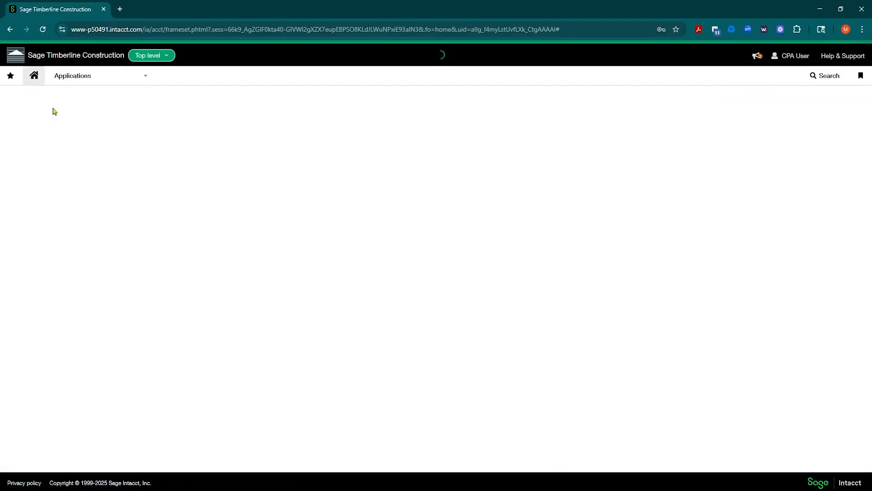
{"action": "left_click", "coordinate": [142, 81]}
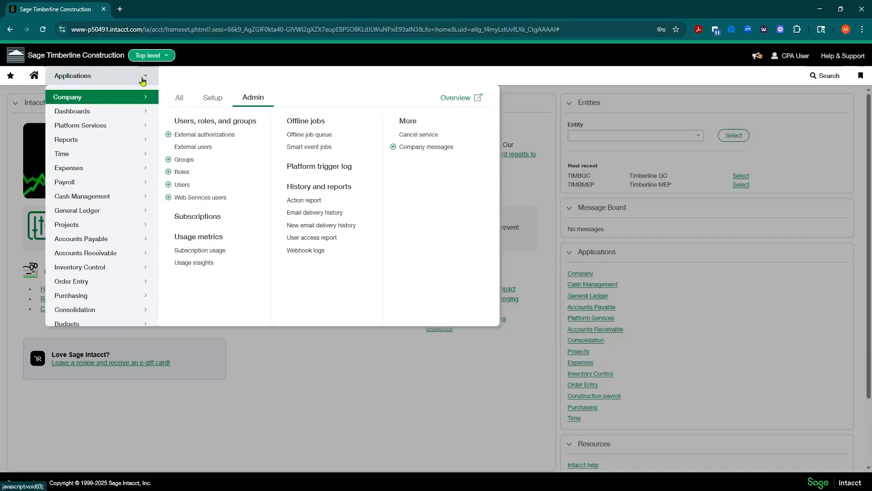
{"action": "mouse_move", "coordinate": [103, 224]}
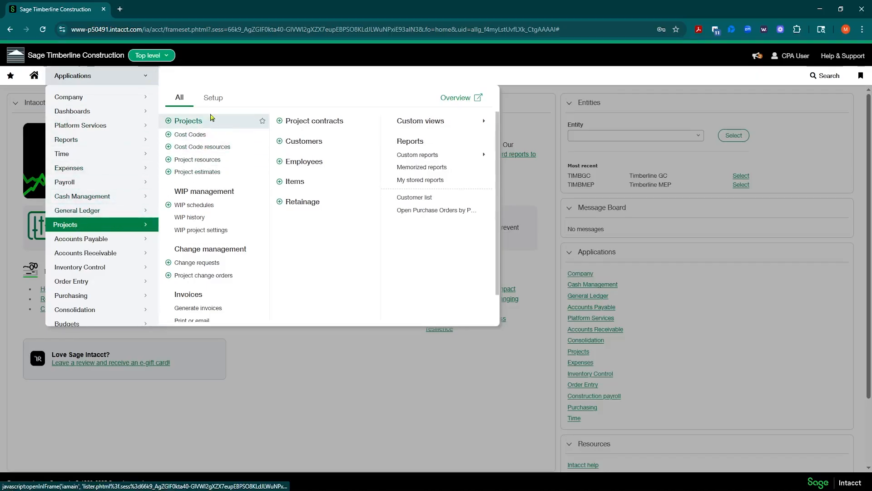
{"action": "left_click", "coordinate": [212, 98]}
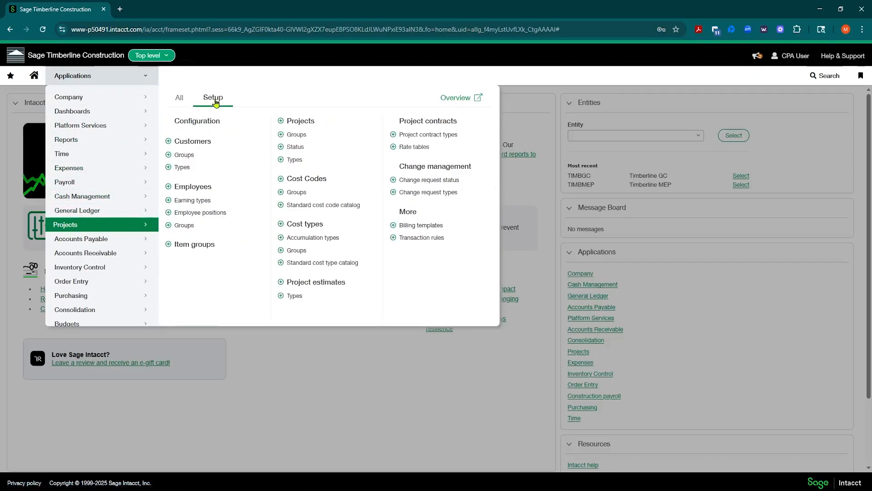
{"action": "left_click", "coordinate": [329, 205]}
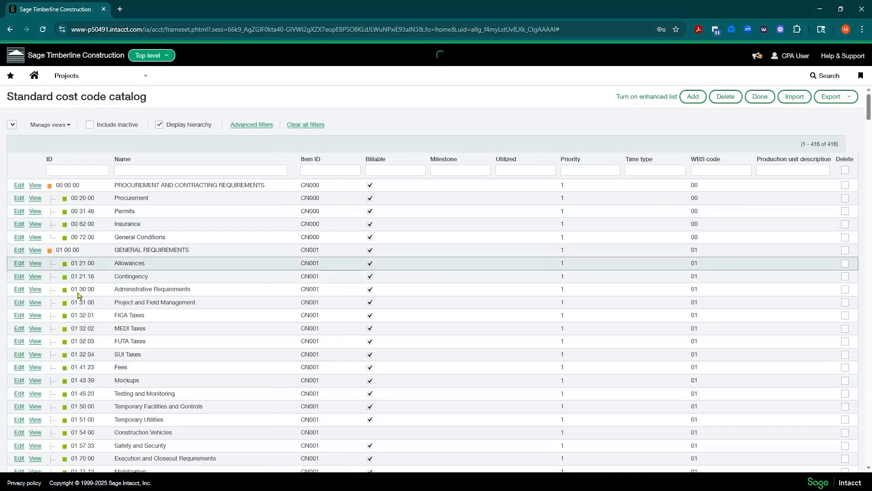
Scroll to Site Preparation and edit cost code 02 100 00 Demolition.
{"action": "scroll", "coordinate": [82, 269], "scroll_direction": "down", "scroll_amount": 3}
{"action": "scroll", "coordinate": [83, 269], "scroll_direction": "down", "scroll_amount": 4}
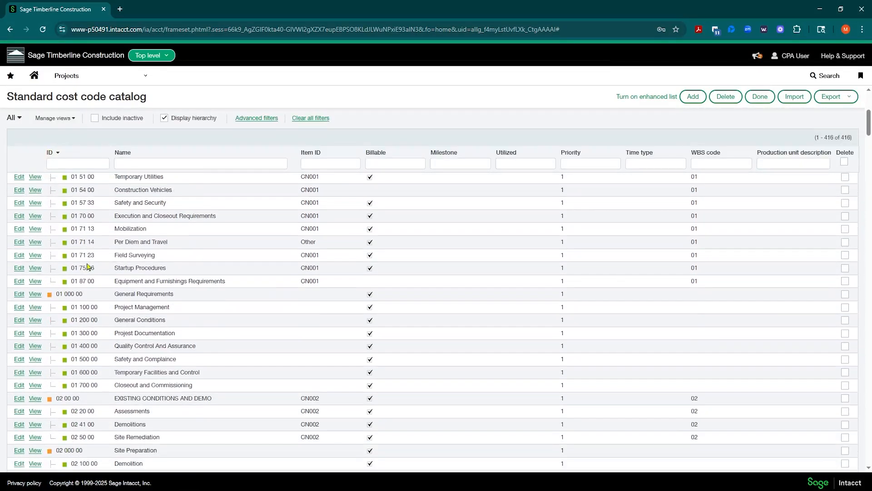
{"action": "scroll", "coordinate": [84, 293], "scroll_direction": "down", "scroll_amount": 2}
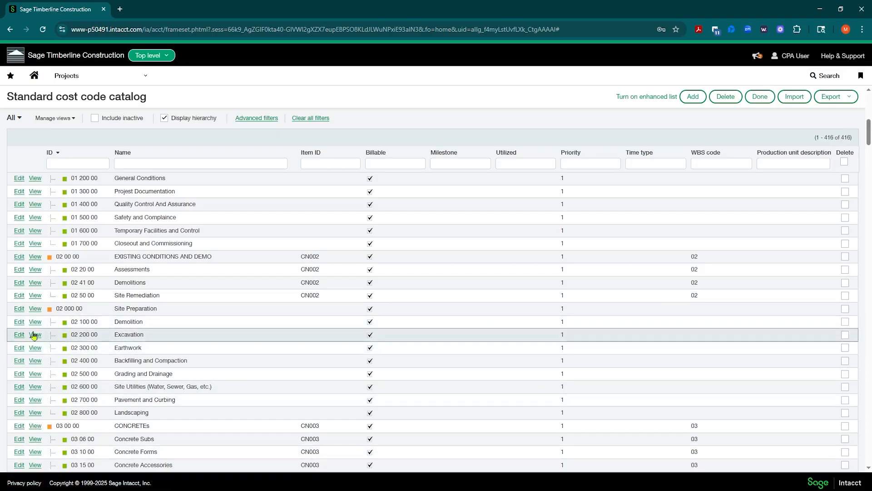
{"action": "left_click", "coordinate": [20, 323]}
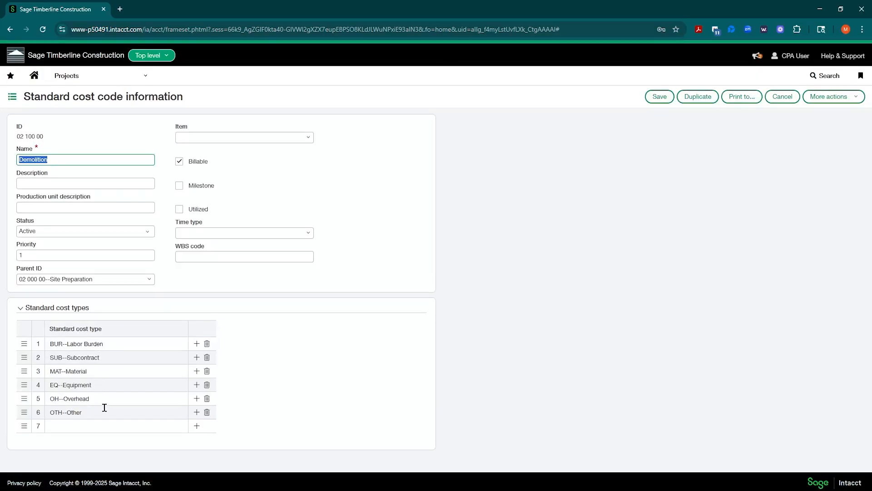
Add LAB--Labor as the seventh standard cost type on the Demolition cost code.
{"action": "left_click", "coordinate": [110, 340]}
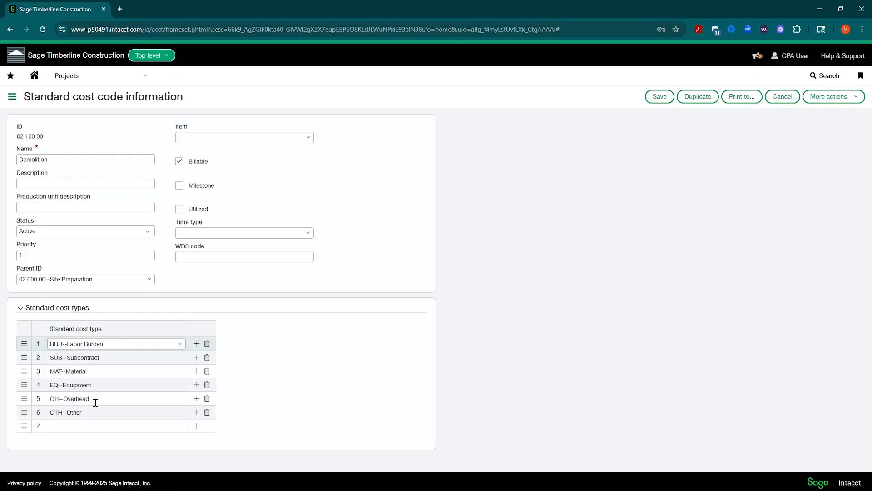
{"action": "left_click", "coordinate": [109, 426]}
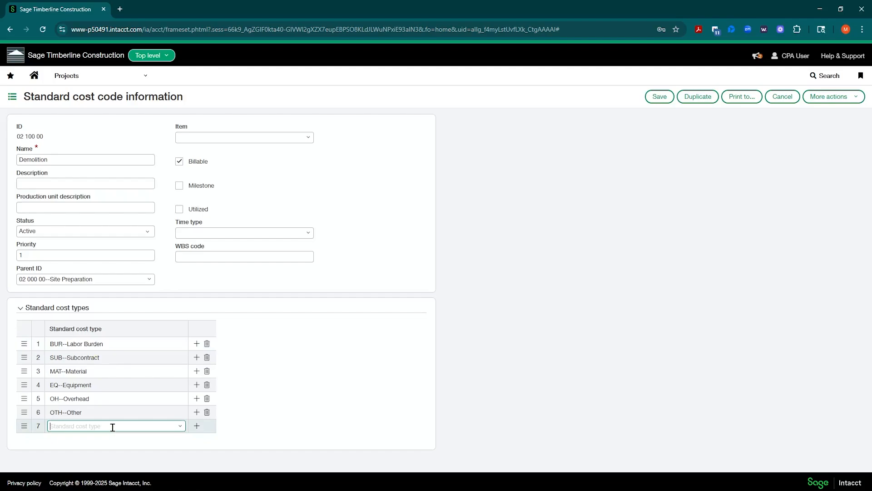
{"action": "left_click", "coordinate": [182, 427]}
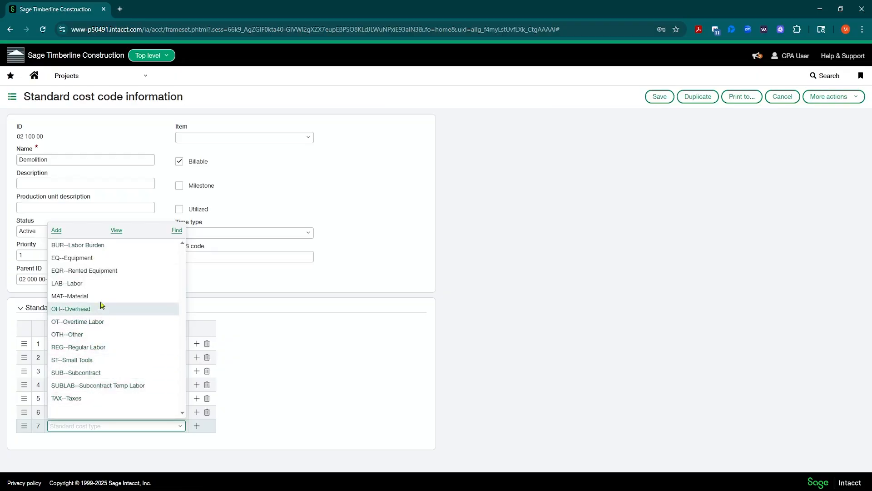
{"action": "left_click", "coordinate": [66, 286]}
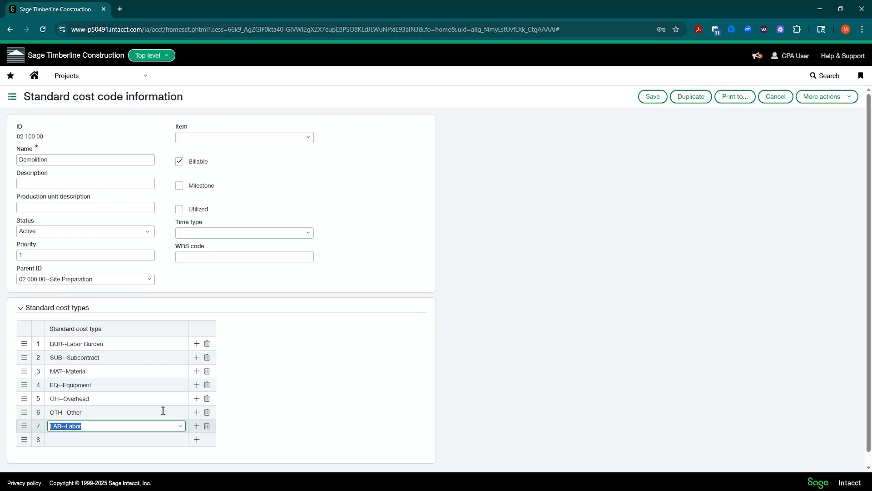
Attempt to save, dismiss the missing-item error, and cancel back to the catalog.
{"action": "left_click", "coordinate": [653, 97]}
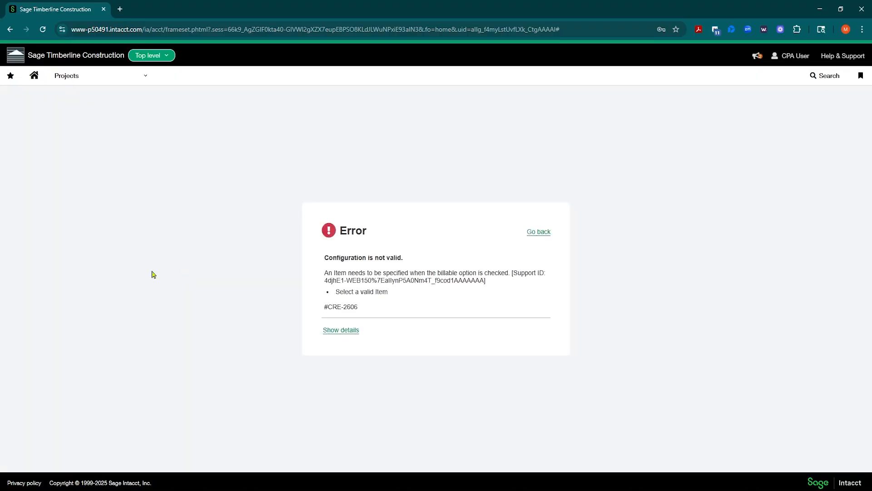
{"action": "left_click", "coordinate": [540, 233]}
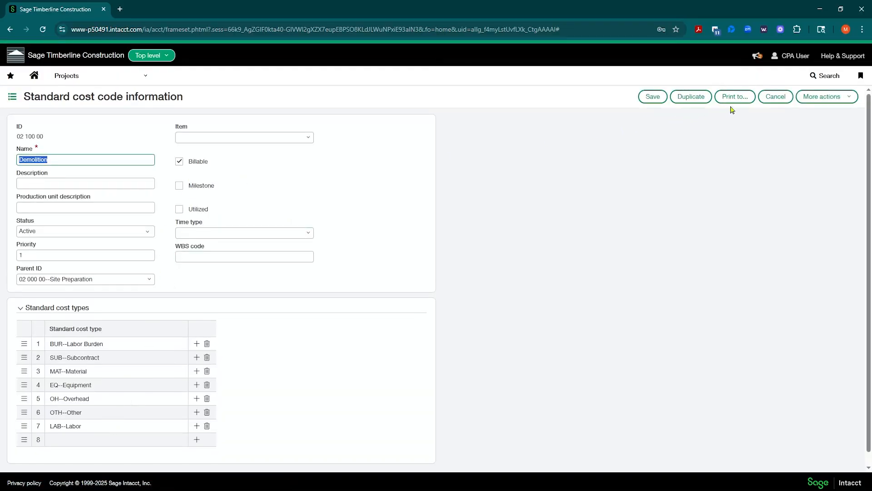
{"action": "left_click", "coordinate": [776, 96]}
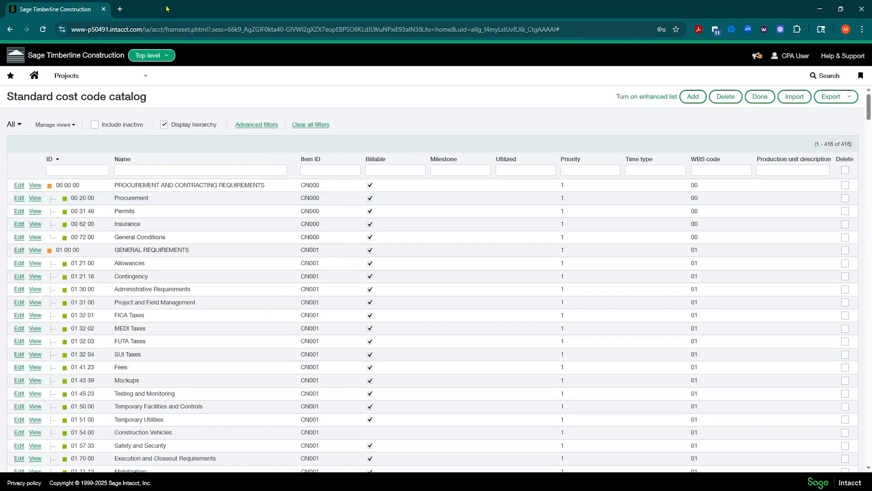
Open the Standard cost type catalog and highlight the LAB cost type ID to check its GL account.
{"action": "left_click", "coordinate": [144, 78]}
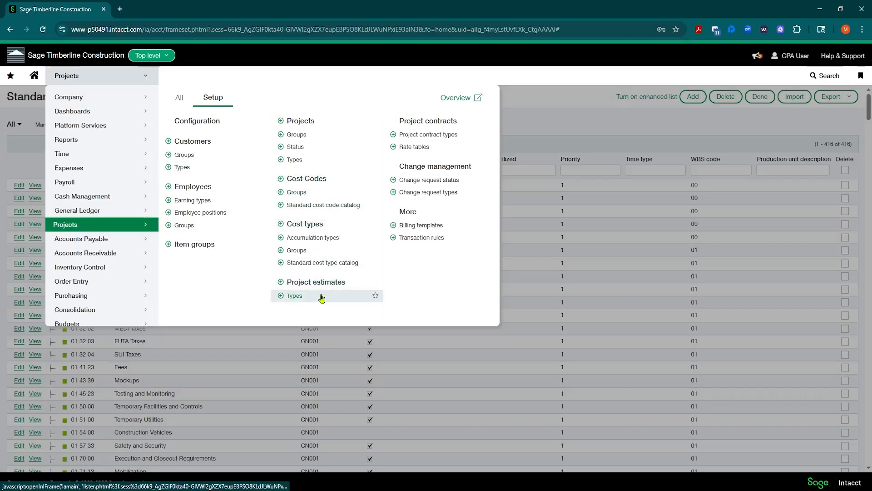
{"action": "left_click", "coordinate": [311, 263]}
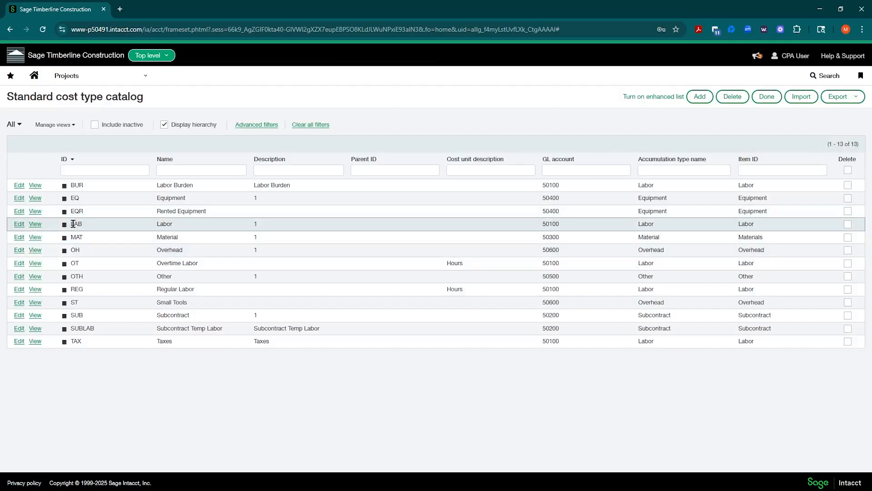
{"action": "double_click", "coordinate": [73, 224]}
{"action": "left_click", "coordinate": [73, 223]}
{"action": "left_click_drag", "start_coordinate": [71, 223], "coordinate": [84, 227]}
{"action": "left_click", "coordinate": [143, 80]}
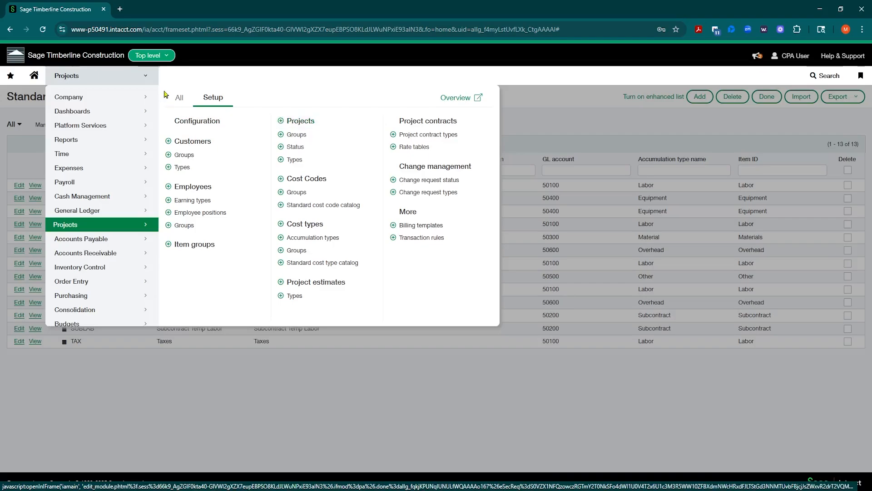
Switch to entity TIMBGC--Timberline GC, dismiss the demo banner, and open its Projects list.
{"action": "left_click", "coordinate": [166, 56]}
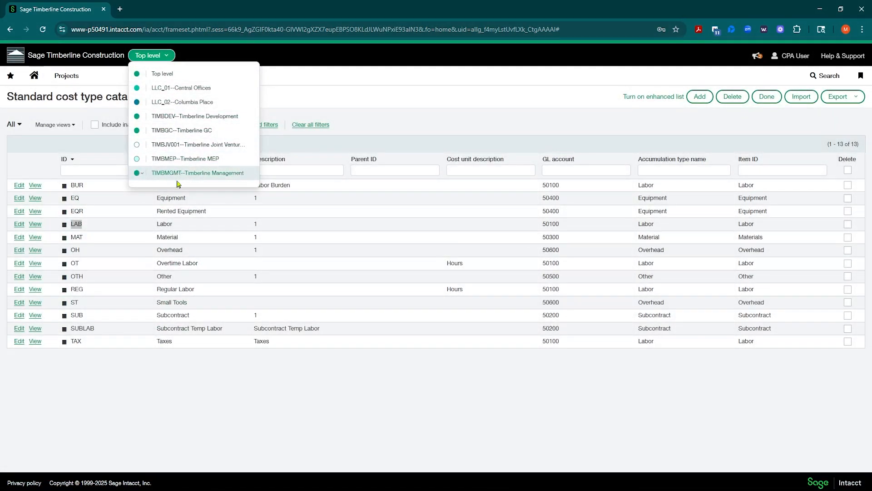
{"action": "left_click", "coordinate": [174, 132]}
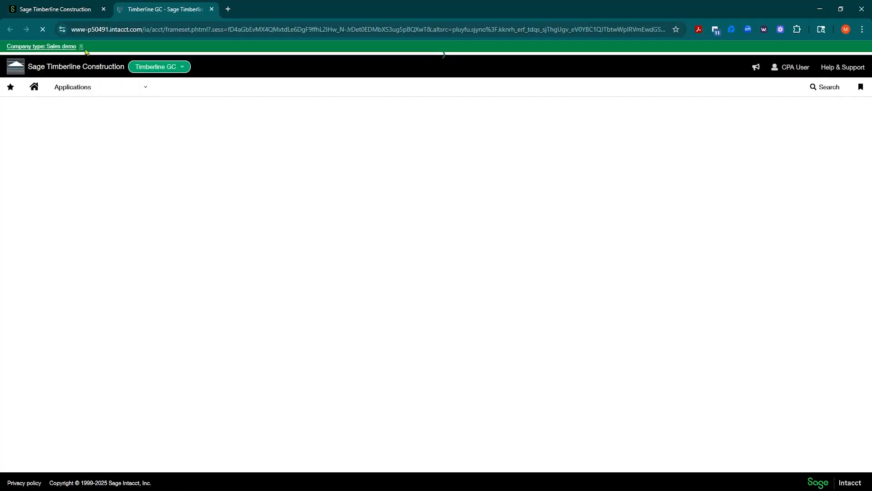
{"action": "left_click", "coordinate": [82, 46]}
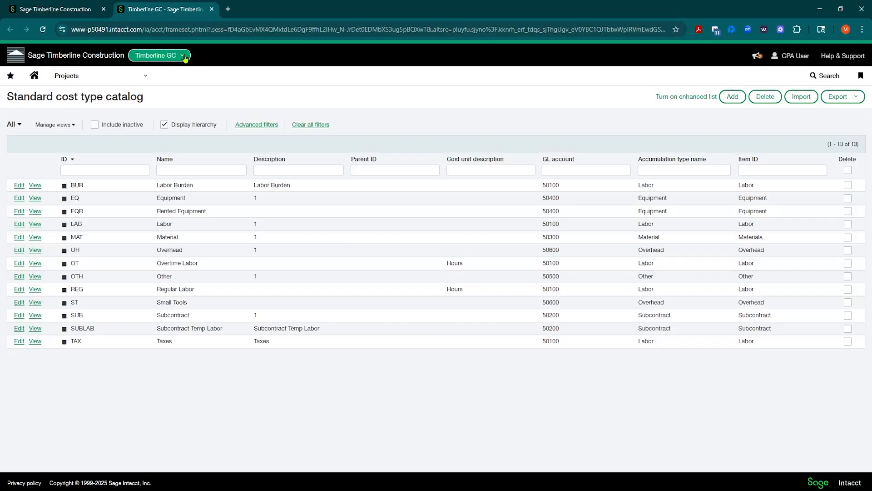
{"action": "left_click", "coordinate": [131, 78]}
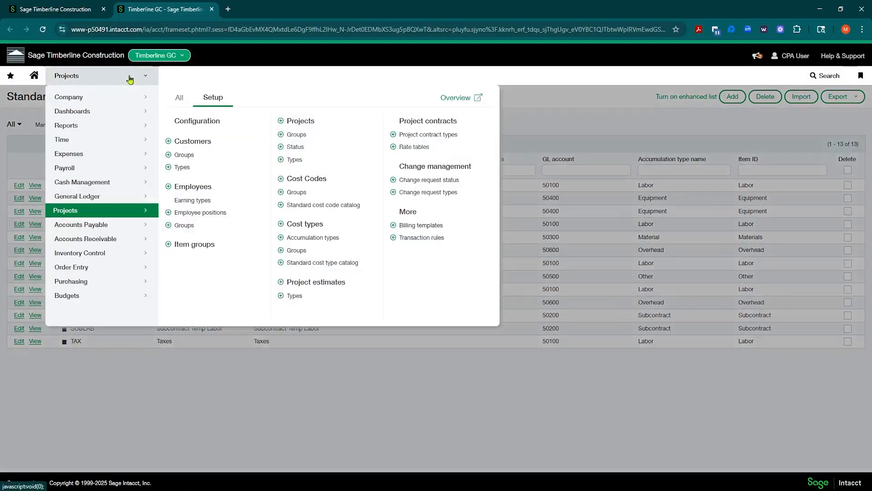
{"action": "left_click", "coordinate": [300, 120]}
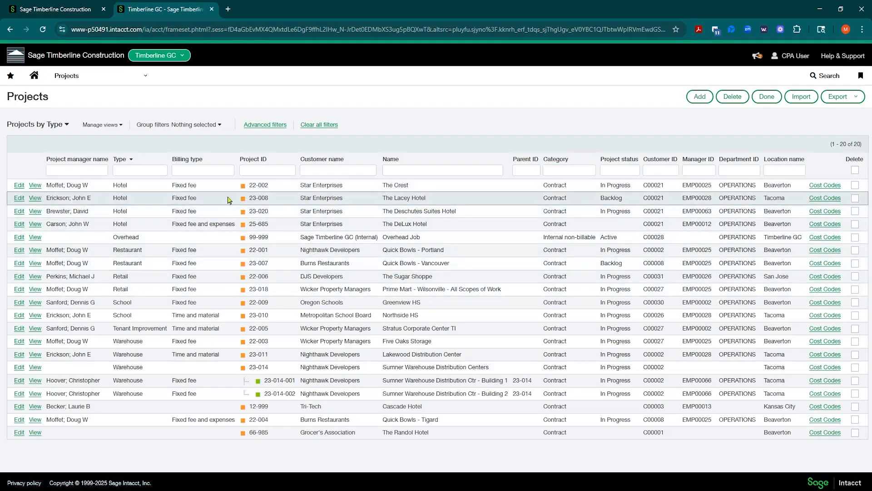
Highlight project 22-002 and the Exterior Site Concrete cost code in the cost code list.
{"action": "left_click_drag", "start_coordinate": [249, 187], "coordinate": [271, 189]}
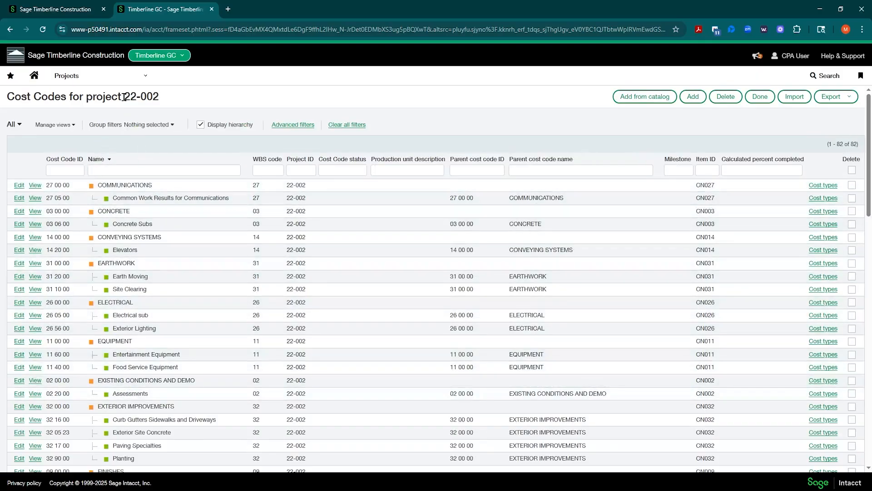
{"action": "left_click_drag", "start_coordinate": [124, 97], "coordinate": [8, 97]}
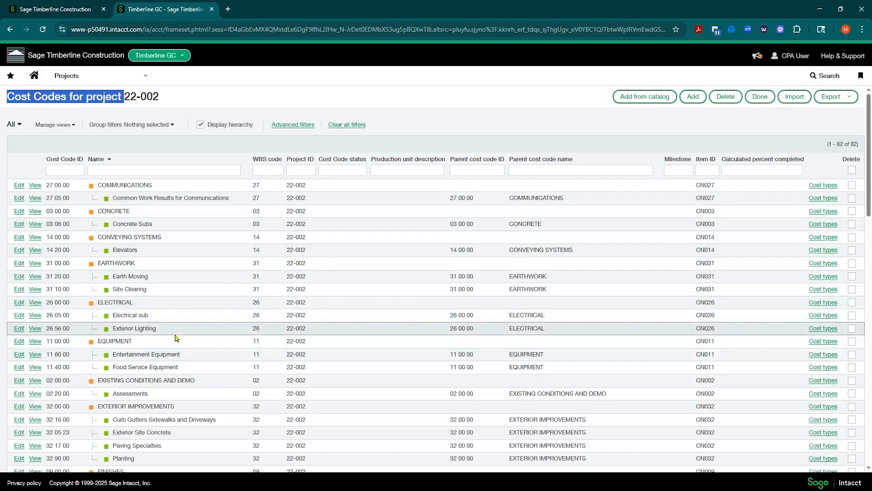
{"action": "scroll", "coordinate": [176, 338], "scroll_direction": "down", "scroll_amount": 2}
{"action": "scroll", "coordinate": [176, 337], "scroll_direction": "down", "scroll_amount": 1}
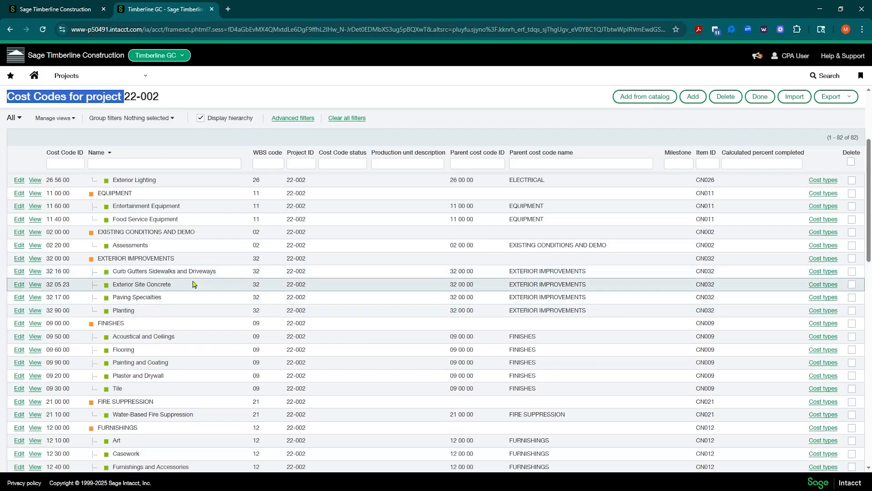
{"action": "scroll", "coordinate": [193, 284], "scroll_direction": "up", "scroll_amount": 2}
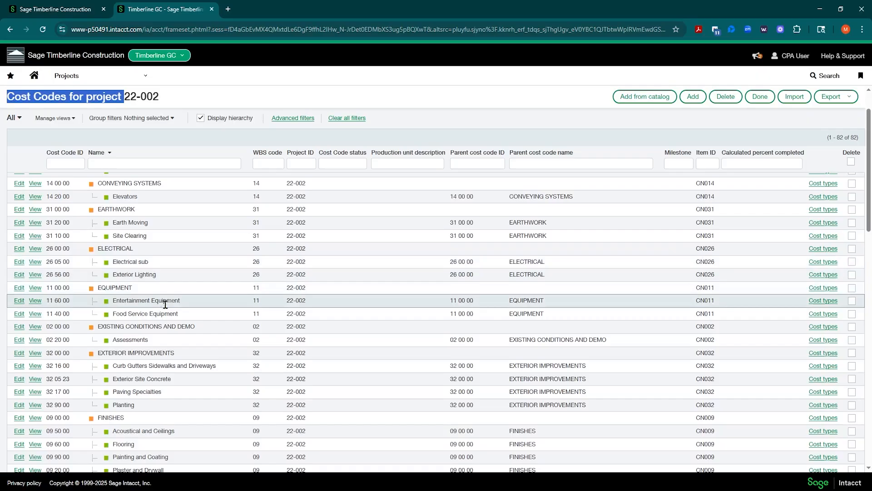
{"action": "scroll", "coordinate": [168, 304], "scroll_direction": "down", "scroll_amount": 1}
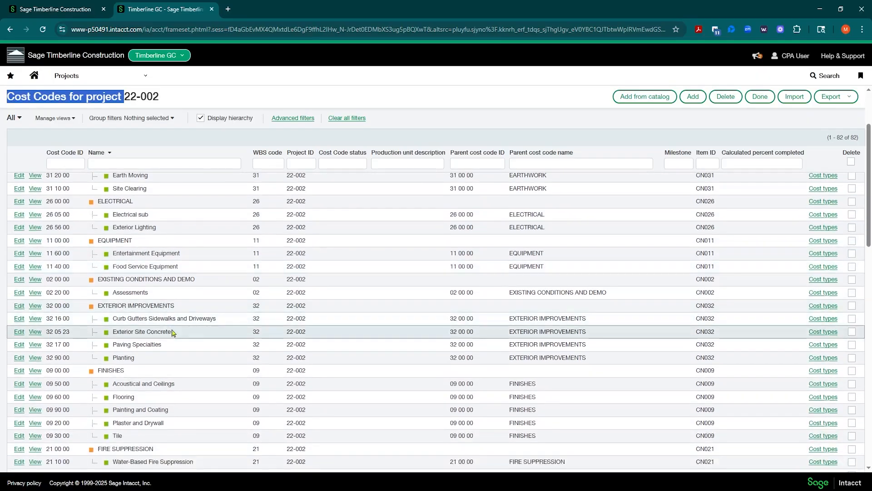
{"action": "left_click", "coordinate": [113, 329]}
{"action": "left_click_drag", "start_coordinate": [113, 329], "coordinate": [178, 335]}
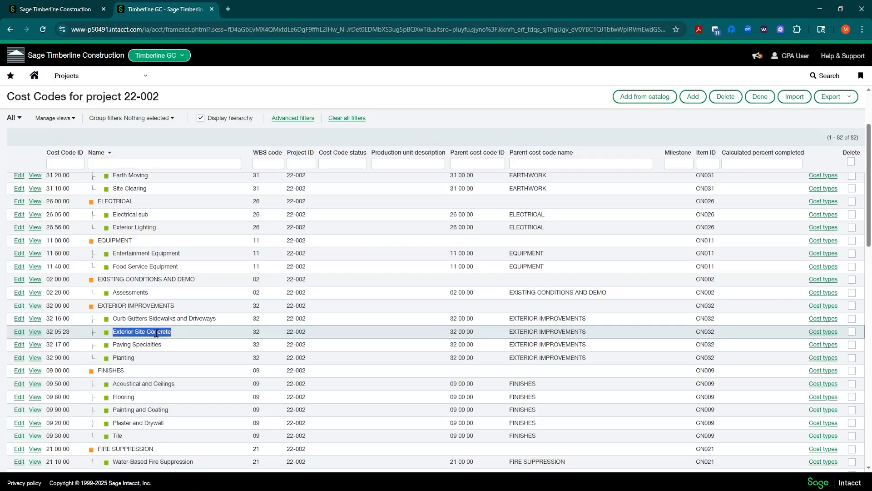
Check cost types for 32 05 23, then open cost code 01 31 00's cost types (BUR, OH, OTH, REG).
{"action": "left_click", "coordinate": [812, 336]}
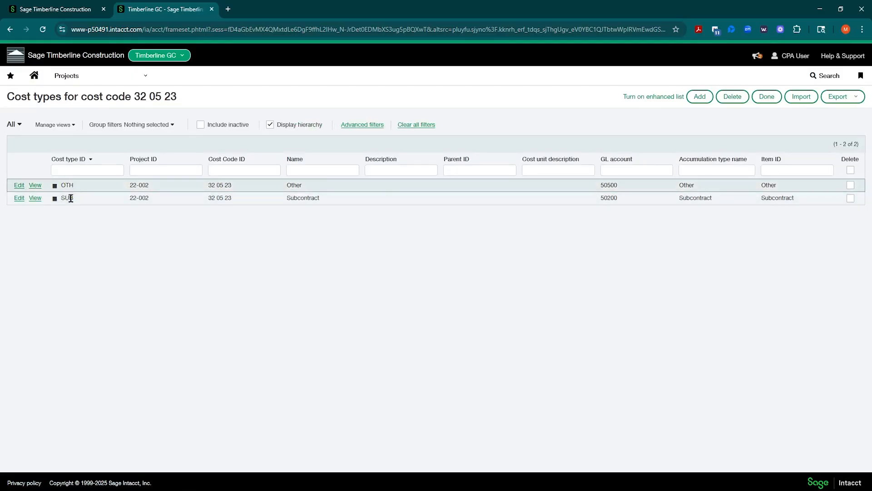
{"action": "left_click", "coordinate": [9, 29]}
{"action": "scroll", "coordinate": [102, 250], "scroll_direction": "down", "scroll_amount": 5}
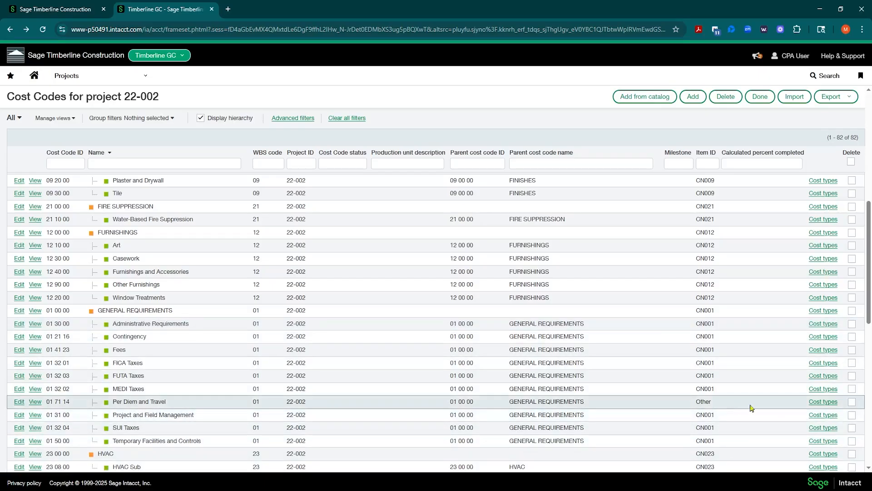
{"action": "left_click", "coordinate": [818, 418]}
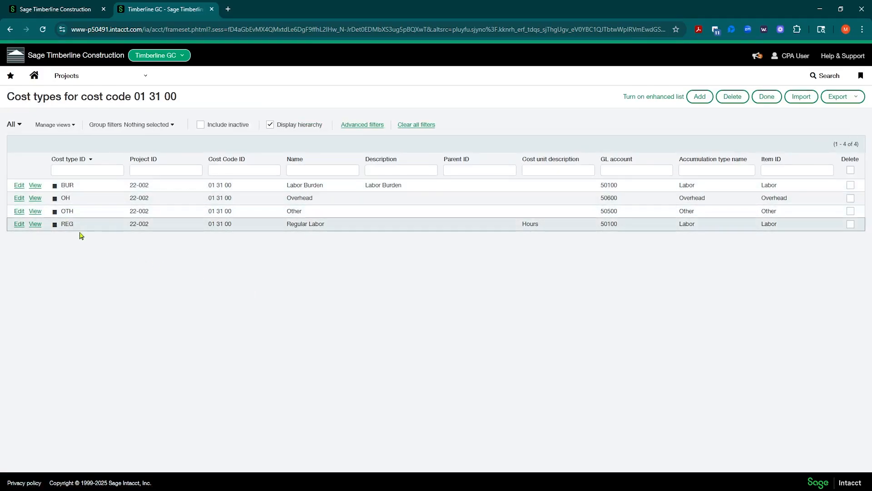
Add a LAB--Labor cost type to cost code 01 31 00, save it, and return to project 22-002's cost codes.
{"action": "left_click", "coordinate": [698, 98]}
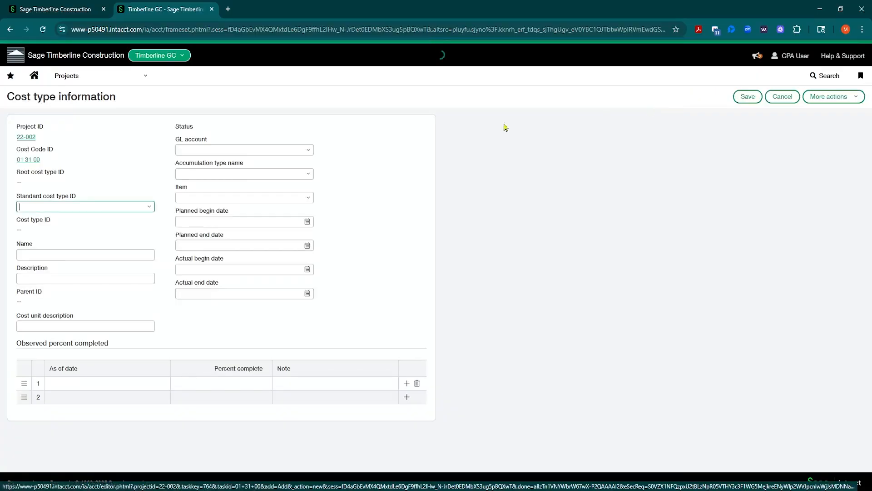
{"action": "left_click", "coordinate": [149, 207]}
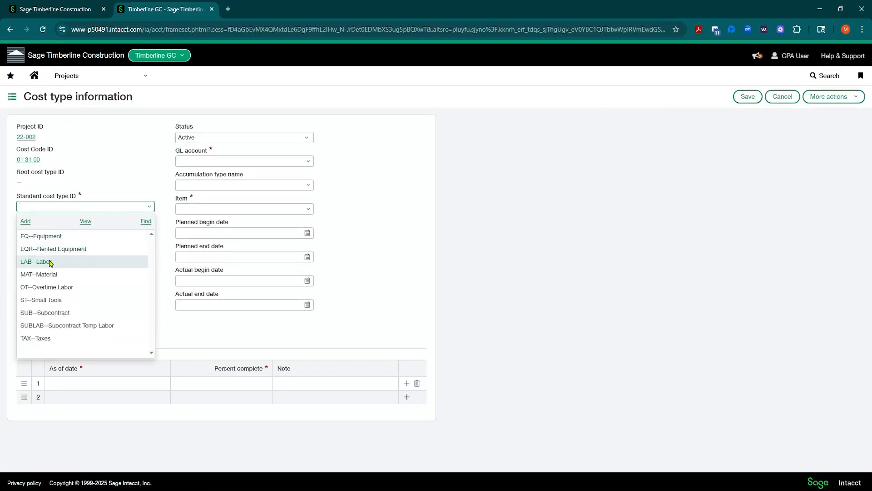
{"action": "left_click", "coordinate": [50, 262]}
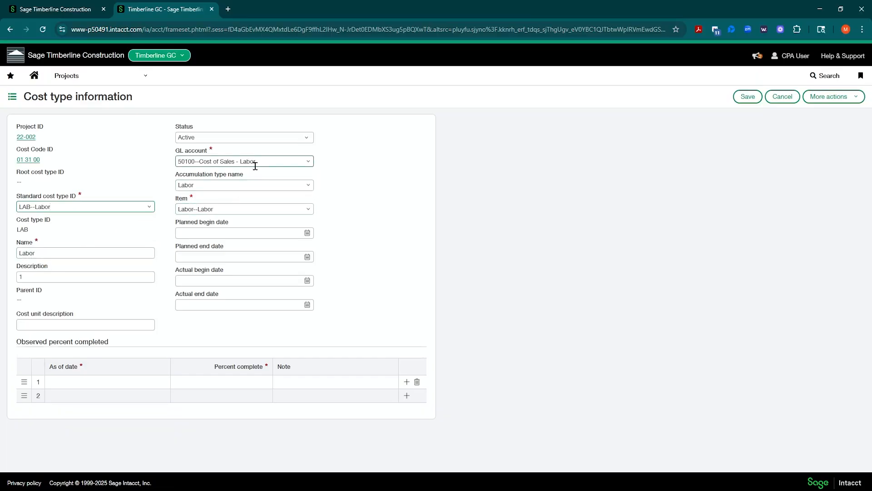
{"action": "left_click", "coordinate": [748, 96]}
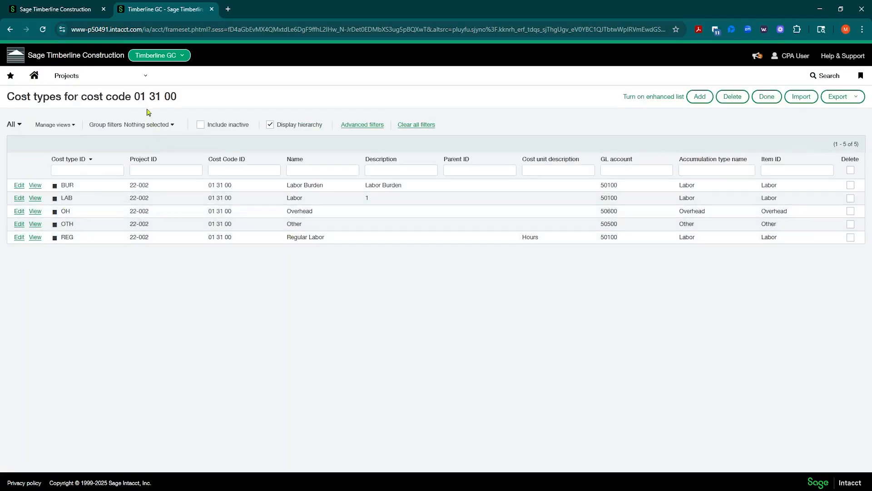
{"action": "left_click_drag", "start_coordinate": [135, 96], "coordinate": [7, 97]}
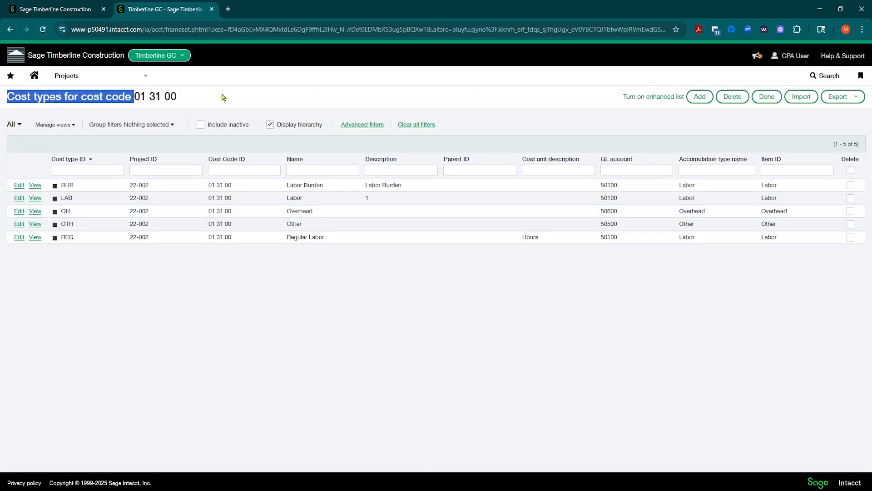
{"action": "left_click", "coordinate": [247, 330]}
{"action": "left_click", "coordinate": [766, 100]}
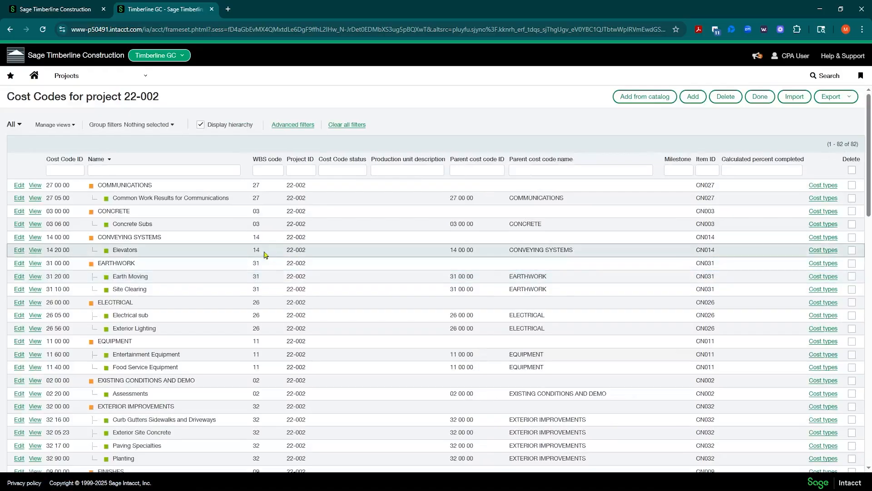
Scroll the cost code list, then go to the Timberline GC home dashboard.
{"action": "scroll", "coordinate": [210, 377], "scroll_direction": "down", "scroll_amount": 3}
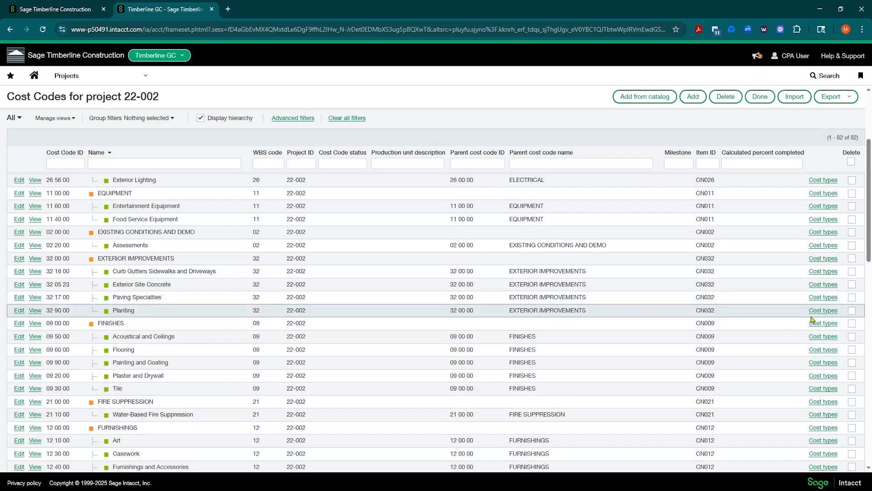
{"action": "left_click", "coordinate": [34, 75]}
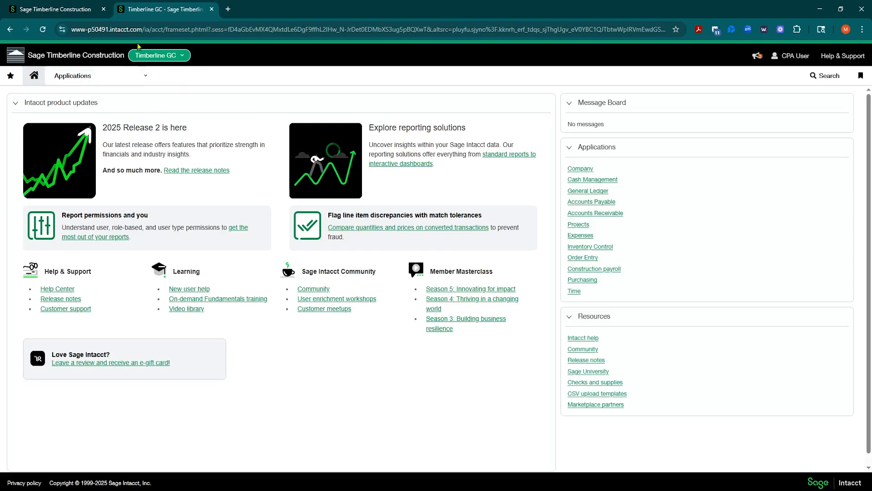
Switch to the top-level company and open General Ledger accounts from the All pages list.
{"action": "left_click", "coordinate": [70, 8]}
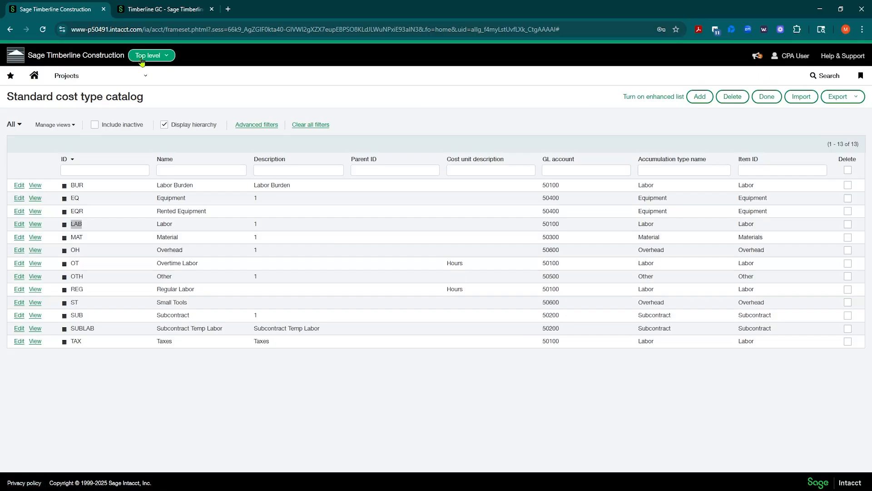
{"action": "left_click", "coordinate": [141, 77]}
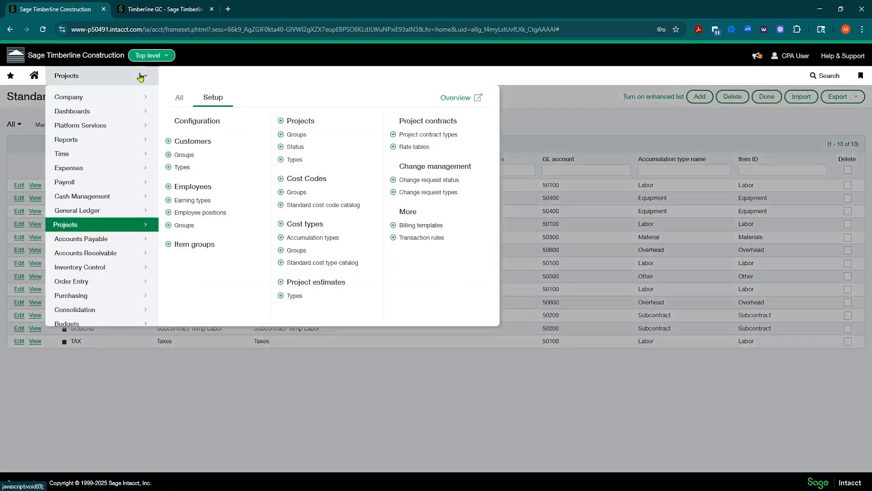
{"action": "left_click", "coordinate": [101, 210]}
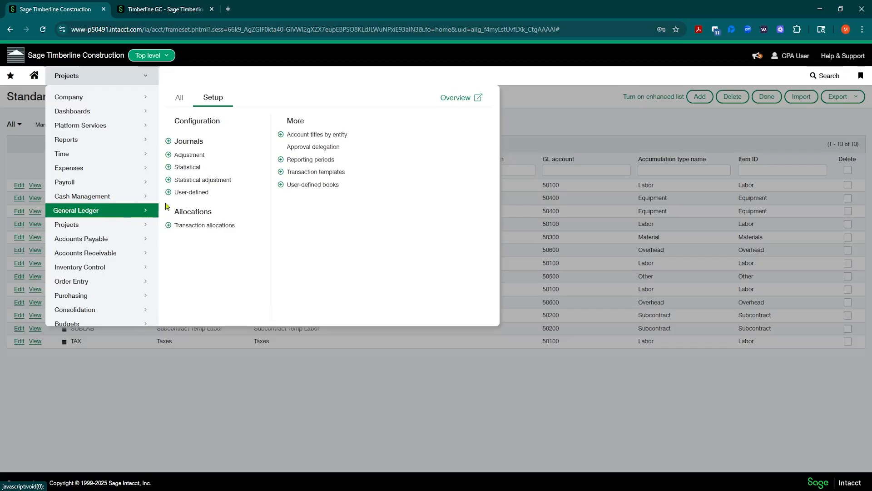
{"action": "left_click", "coordinate": [180, 99]}
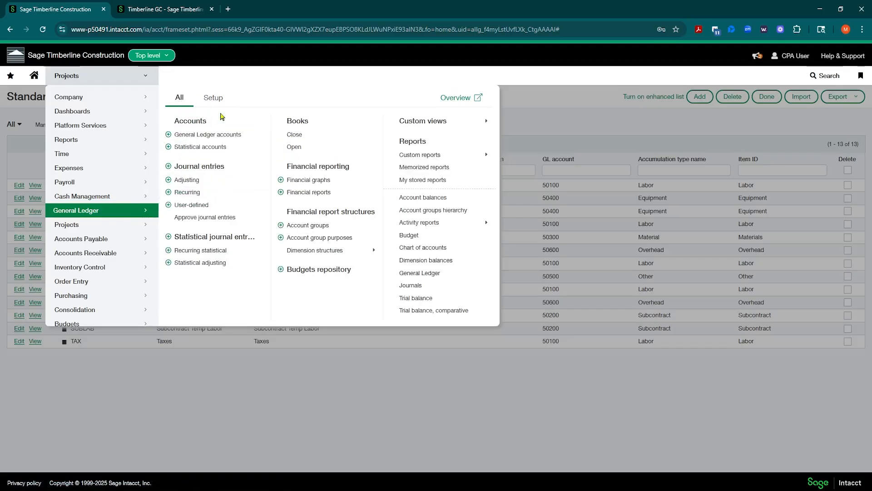
{"action": "left_click", "coordinate": [207, 137]}
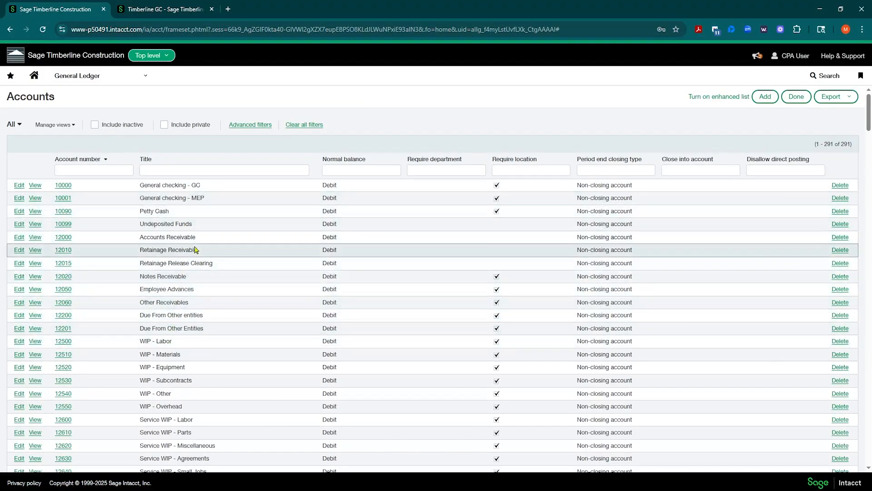
Scroll up and down through the chart of 291 GL accounts to review it.
{"action": "scroll", "coordinate": [195, 249], "scroll_direction": "down", "scroll_amount": 2}
{"action": "scroll", "coordinate": [193, 364], "scroll_direction": "down", "scroll_amount": 2}
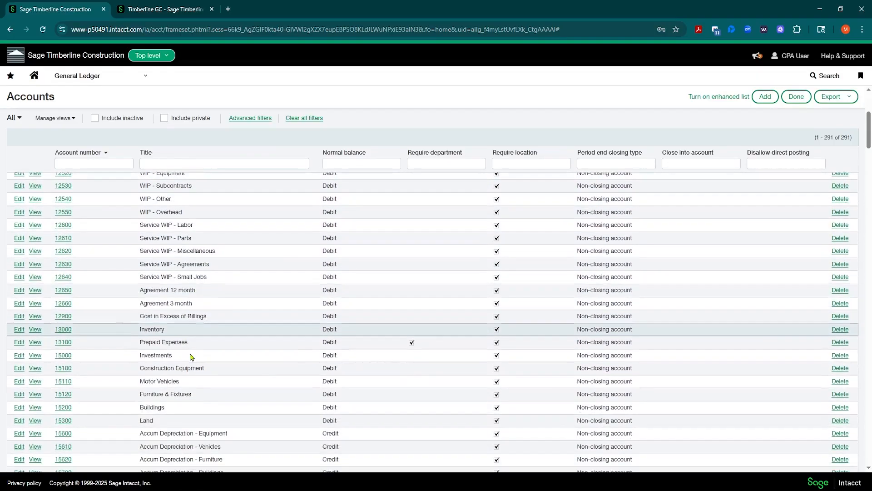
{"action": "scroll", "coordinate": [200, 334], "scroll_direction": "down", "scroll_amount": 8}
{"action": "scroll", "coordinate": [195, 308], "scroll_direction": "up", "scroll_amount": 8}
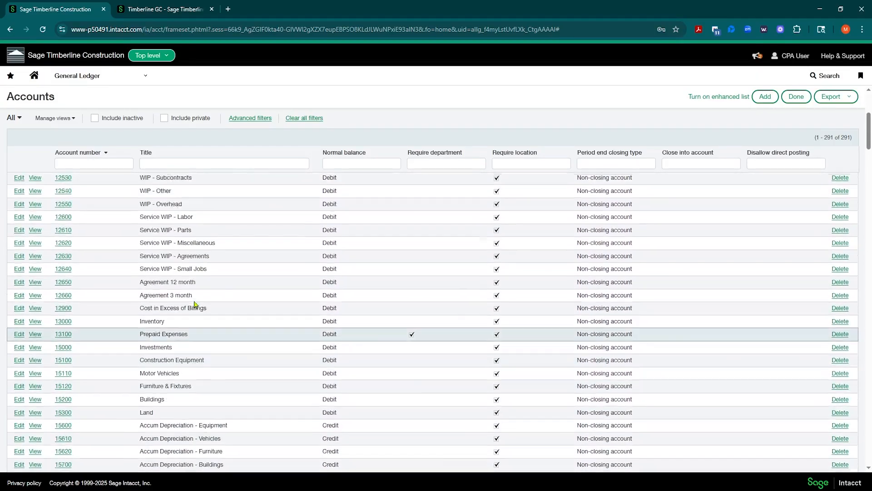
{"action": "scroll", "coordinate": [195, 304], "scroll_direction": "up", "scroll_amount": 5}
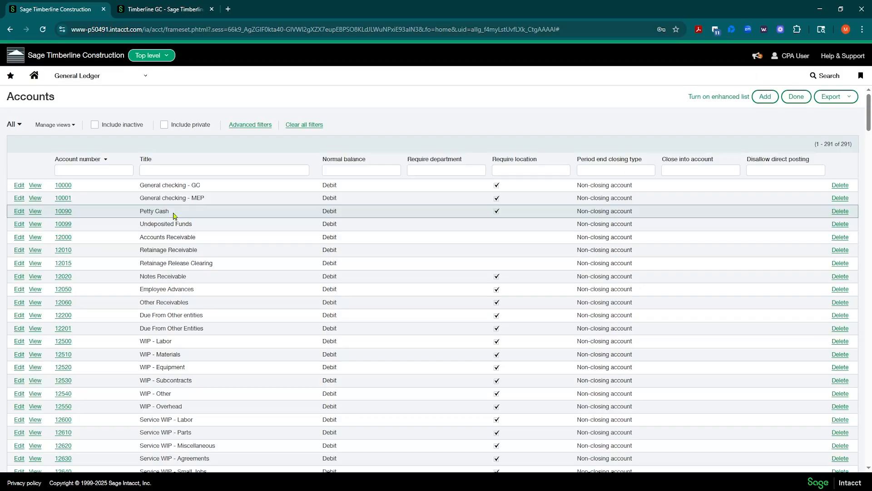
{"action": "scroll", "coordinate": [222, 296], "scroll_direction": "down", "scroll_amount": 2}
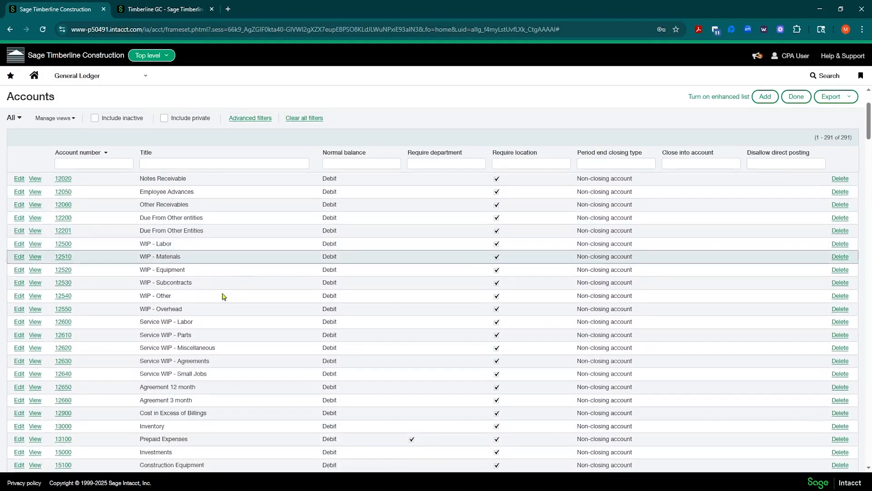
{"action": "scroll", "coordinate": [223, 296], "scroll_direction": "down", "scroll_amount": 3}
{"action": "scroll", "coordinate": [214, 289], "scroll_direction": "up", "scroll_amount": 5}
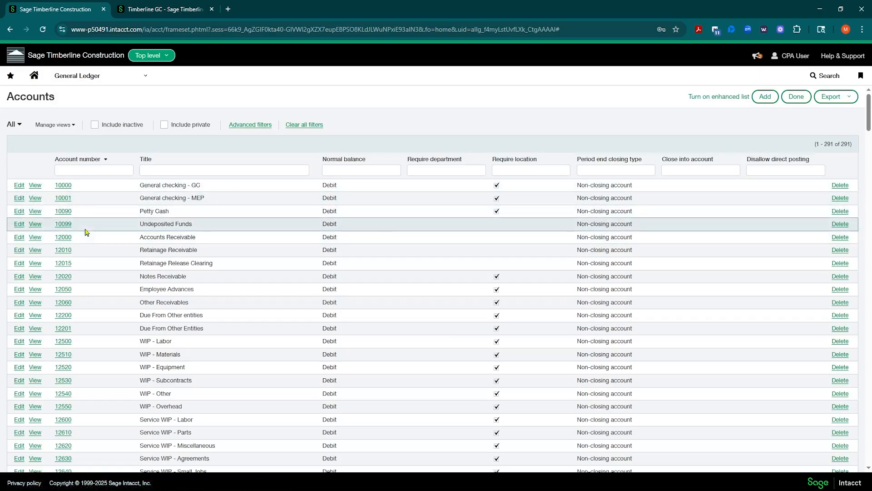
{"action": "scroll", "coordinate": [113, 269], "scroll_direction": "down", "scroll_amount": 5}
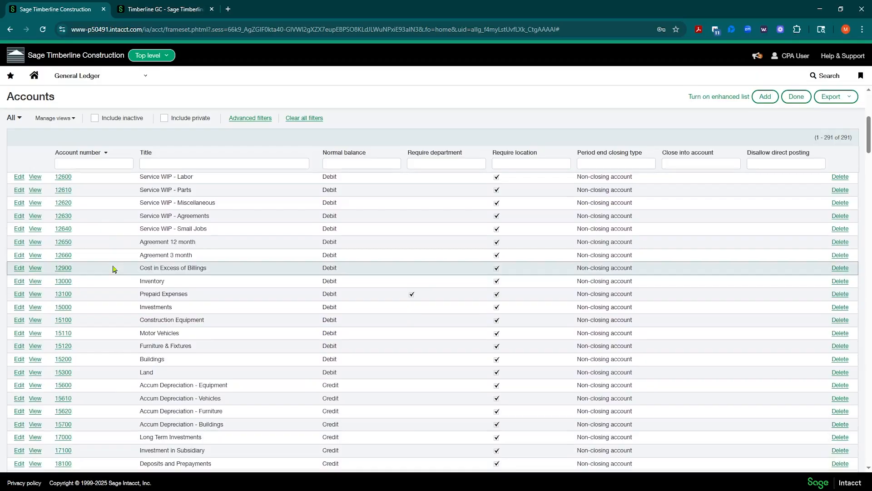
{"action": "scroll", "coordinate": [113, 268], "scroll_direction": "down", "scroll_amount": 5}
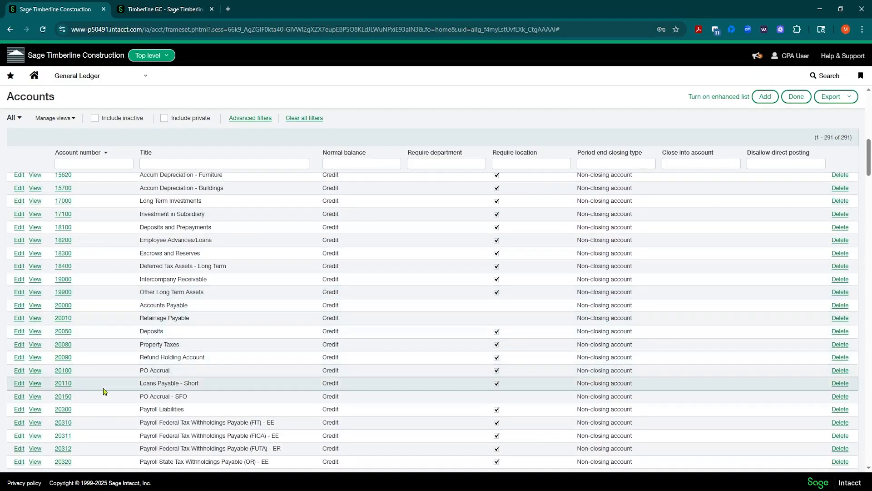
{"action": "scroll", "coordinate": [104, 390], "scroll_direction": "up", "scroll_amount": 5}
{"action": "scroll", "coordinate": [104, 393], "scroll_direction": "up", "scroll_amount": 5}
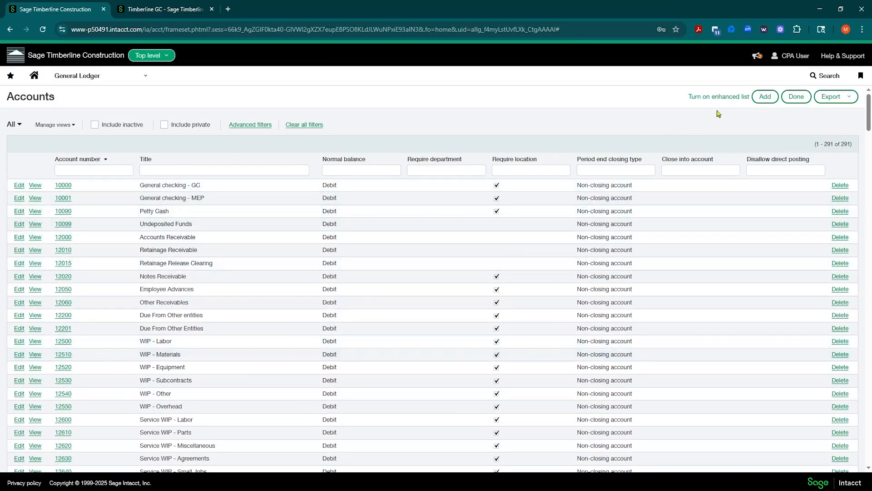
Start a new GL account form, cancel it, then start a fresh one.
{"action": "left_click", "coordinate": [763, 97]}
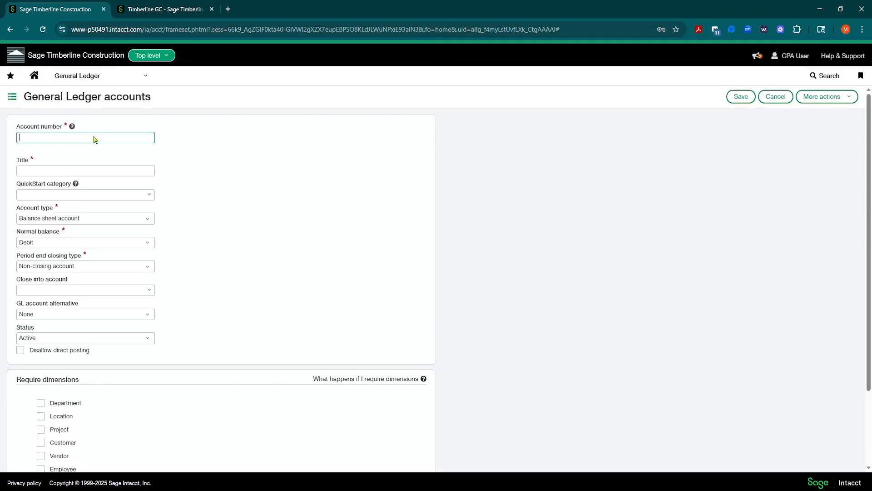
{"action": "left_click", "coordinate": [776, 97]}
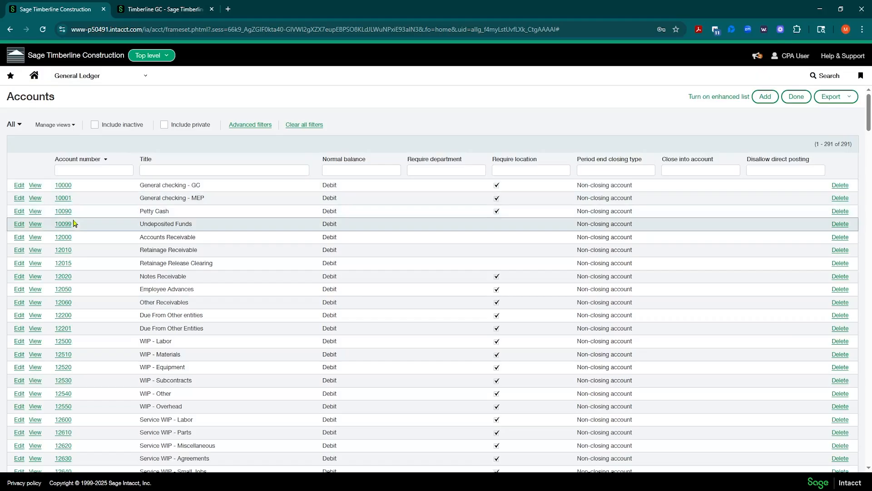
{"action": "left_click", "coordinate": [765, 97]}
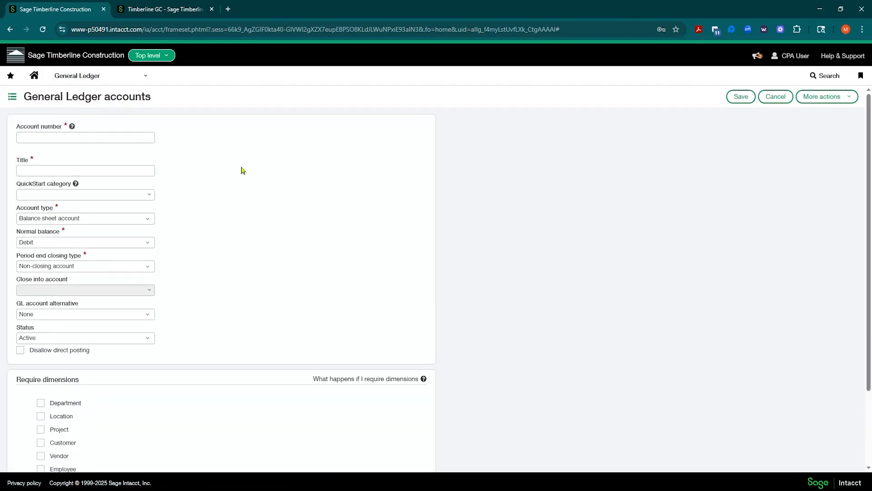
Enter account 19999 'Payroll Clearing Account' with QuickStart category Cash and Cash Equivalents, and save it.
{"action": "left_click", "coordinate": [137, 136]}
{"action": "type", "text": "19999"}
{"action": "key", "text": "Tab"}
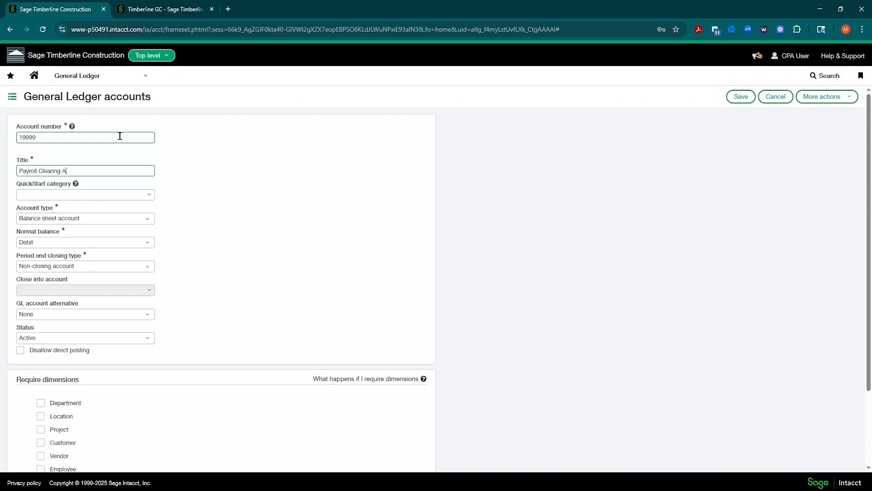
{"action": "type", "text": "Payroll Clearing Account"}
{"action": "key", "text": "Tab"}
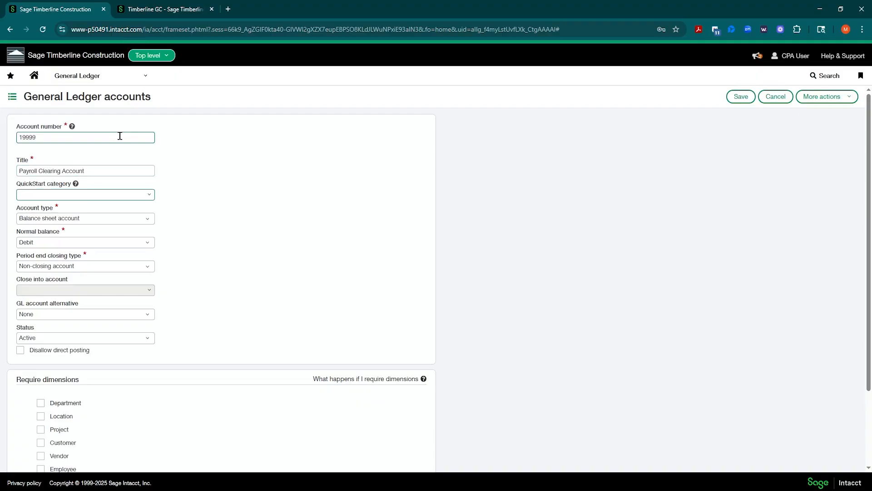
{"action": "type", "text": "cash"}
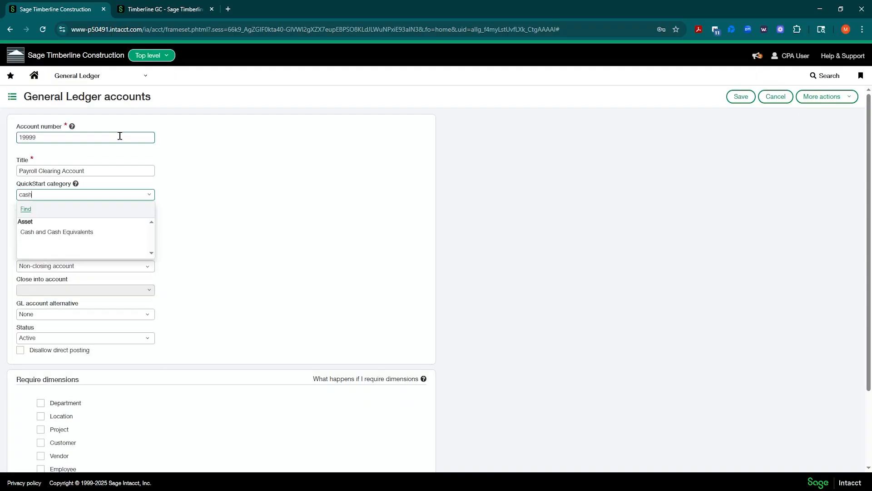
{"action": "left_click", "coordinate": [75, 233]}
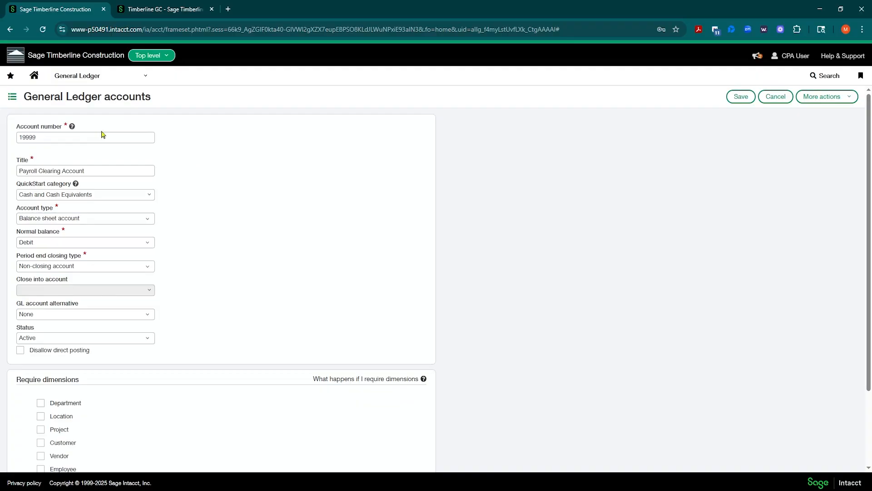
{"action": "scroll", "coordinate": [240, 260], "scroll_direction": "down", "scroll_amount": 2}
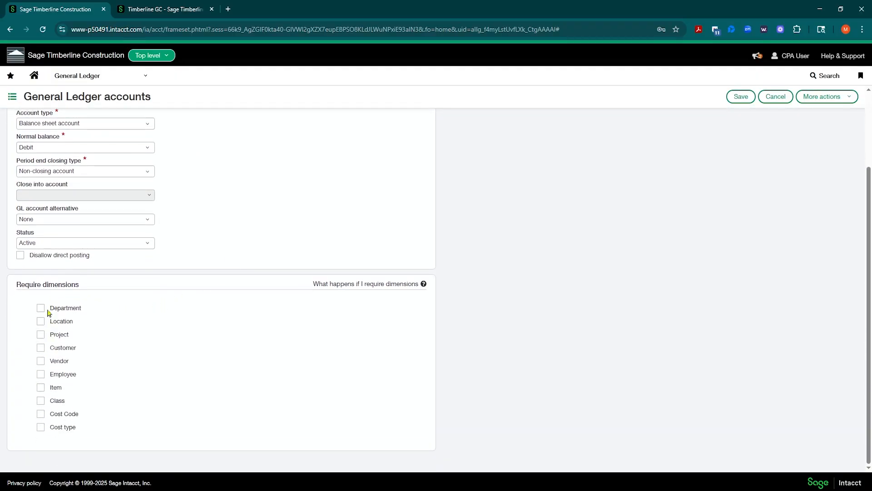
{"action": "scroll", "coordinate": [219, 277], "scroll_direction": "up", "scroll_amount": 2}
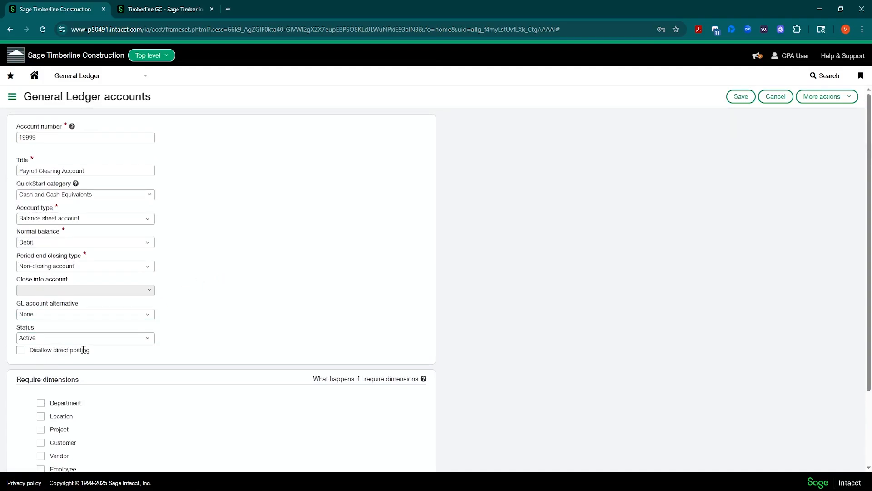
{"action": "left_click", "coordinate": [739, 97]}
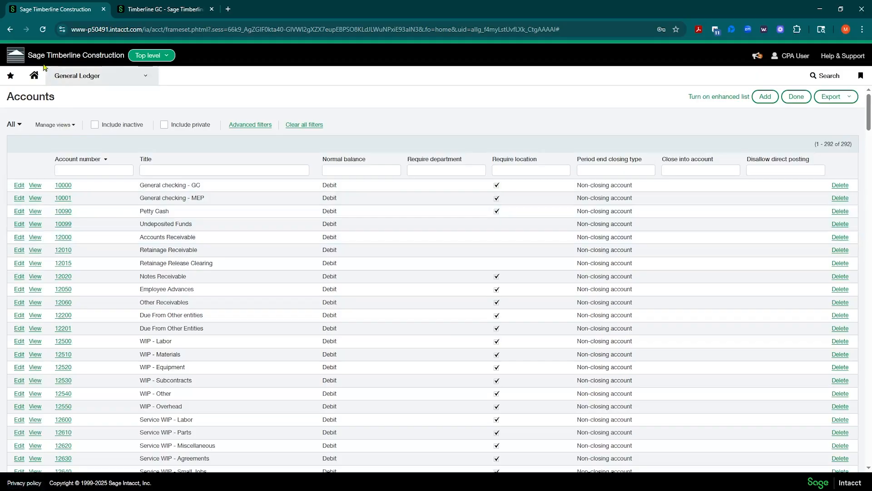
{"action": "left_click", "coordinate": [43, 30]}
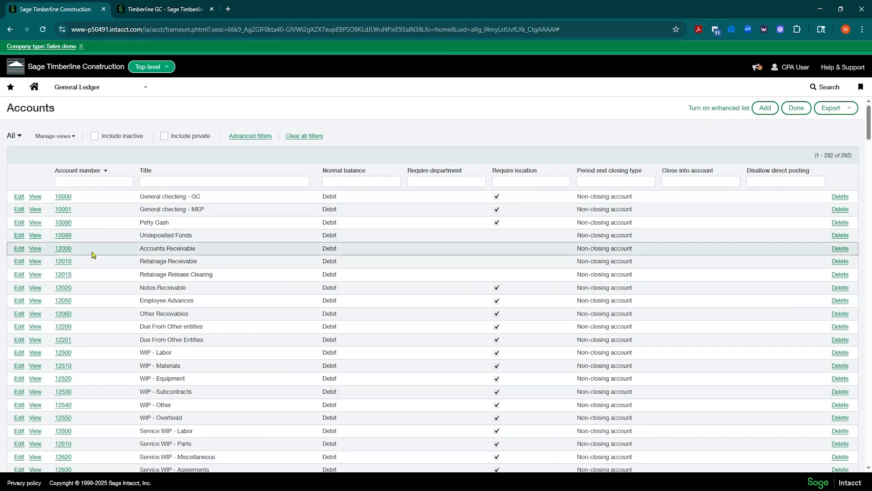
{"action": "scroll", "coordinate": [93, 254], "scroll_direction": "down", "scroll_amount": 10}
{"action": "scroll", "coordinate": [96, 258], "scroll_direction": "up", "scroll_amount": 1}
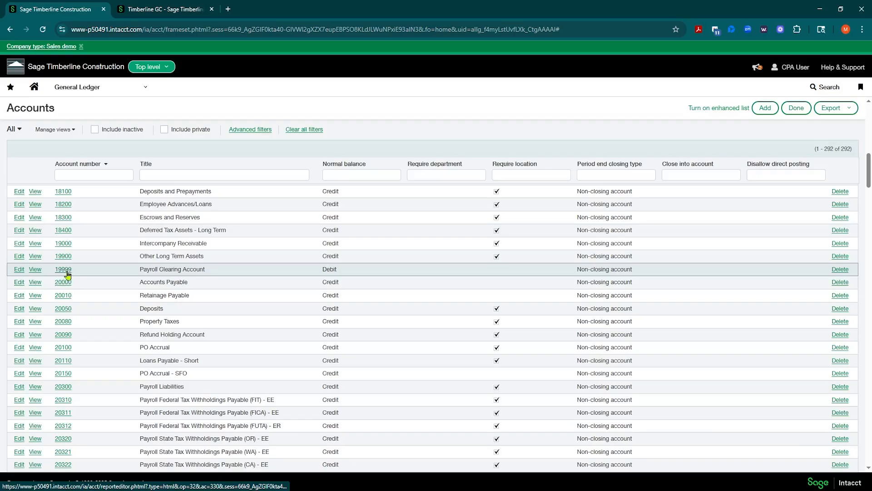
{"action": "scroll", "coordinate": [70, 274], "scroll_direction": "up", "scroll_amount": 5}
{"action": "scroll", "coordinate": [72, 273], "scroll_direction": "up", "scroll_amount": 6}
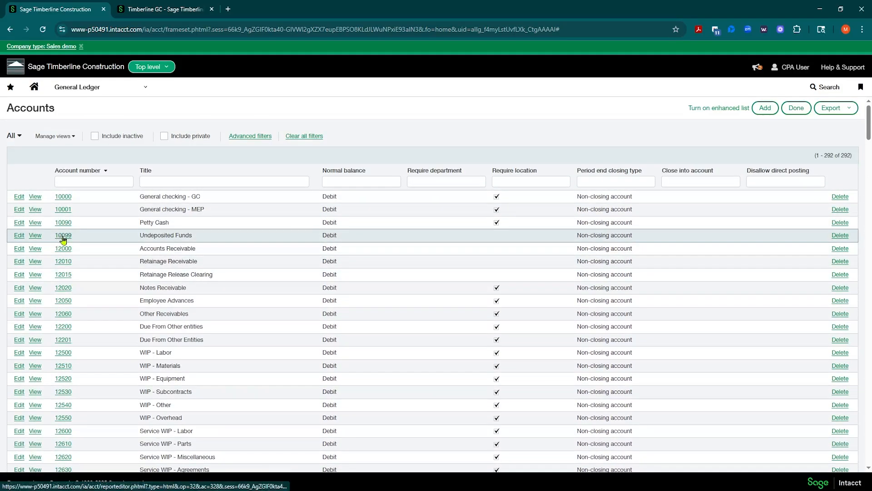
{"action": "scroll", "coordinate": [160, 274], "scroll_direction": "down", "scroll_amount": 7}
{"action": "scroll", "coordinate": [160, 274], "scroll_direction": "down", "scroll_amount": 3}
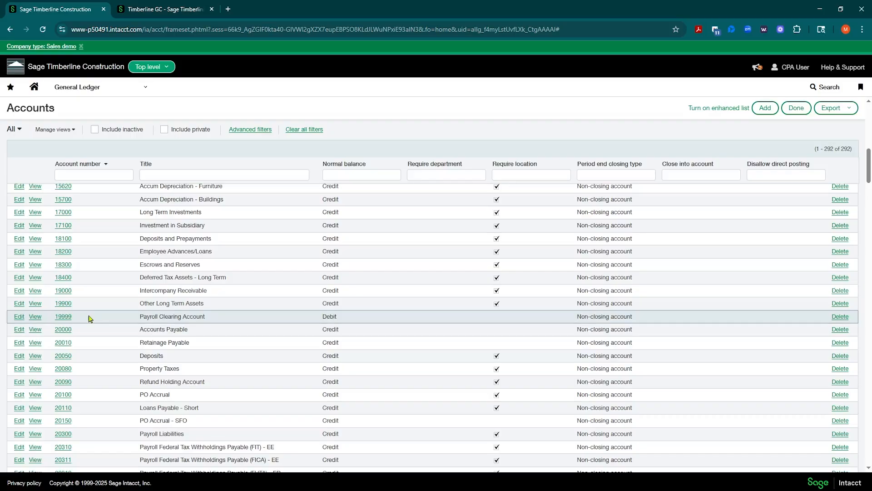
{"action": "scroll", "coordinate": [95, 316], "scroll_direction": "down", "scroll_amount": 2}
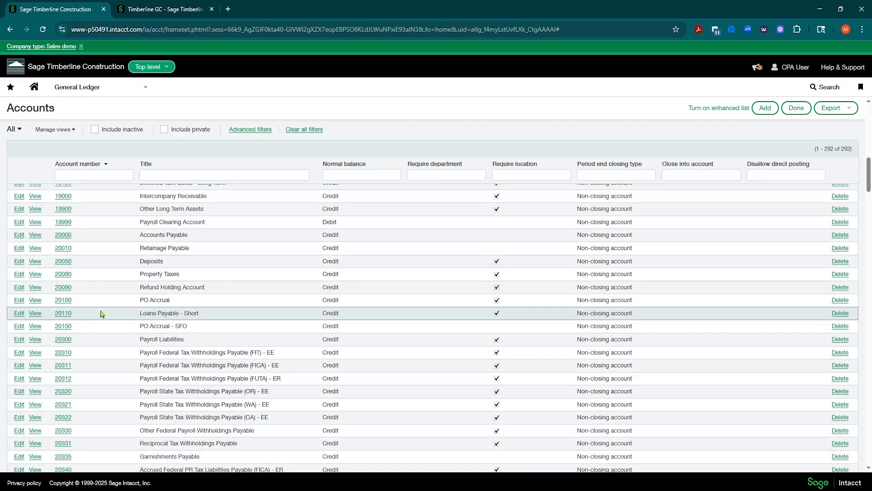
{"action": "scroll", "coordinate": [101, 314], "scroll_direction": "up", "scroll_amount": 2}
{"action": "scroll", "coordinate": [171, 337], "scroll_direction": "down", "scroll_amount": 1}
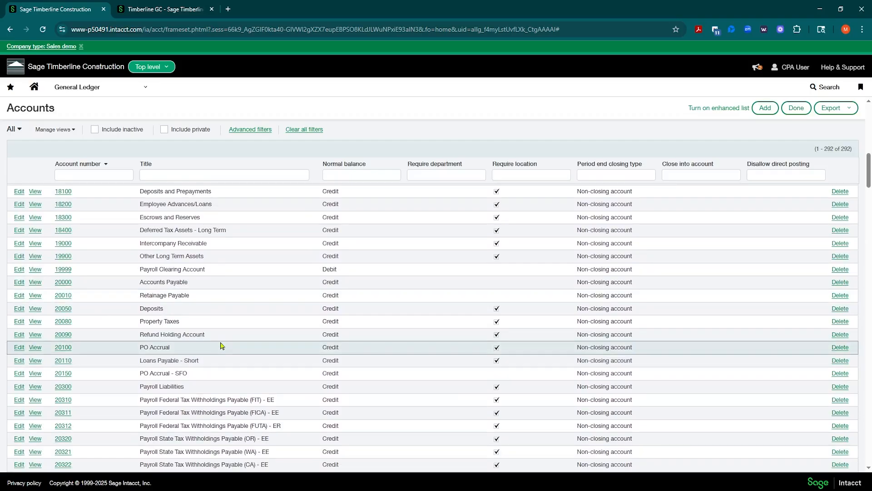
{"action": "scroll", "coordinate": [197, 292], "scroll_direction": "up", "scroll_amount": 2}
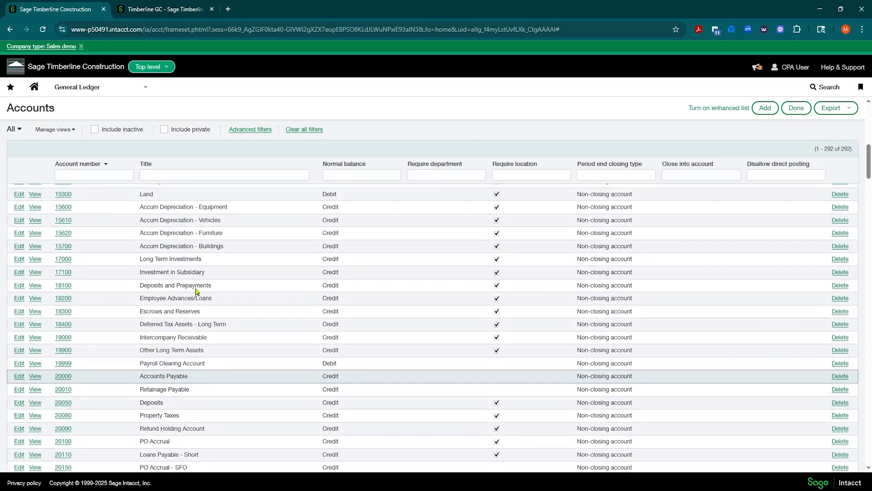
{"action": "scroll", "coordinate": [197, 292], "scroll_direction": "down", "scroll_amount": 3}
{"action": "scroll", "coordinate": [196, 288], "scroll_direction": "up", "scroll_amount": 15}
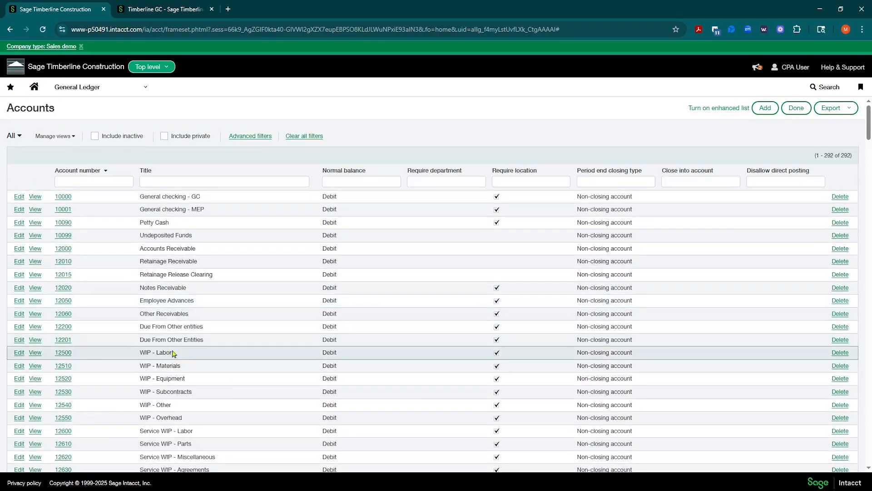
Scroll to the 50000 range and highlight the 50100 Cost of Sales - Labor title.
{"action": "scroll", "coordinate": [172, 352], "scroll_direction": "down", "scroll_amount": 10}
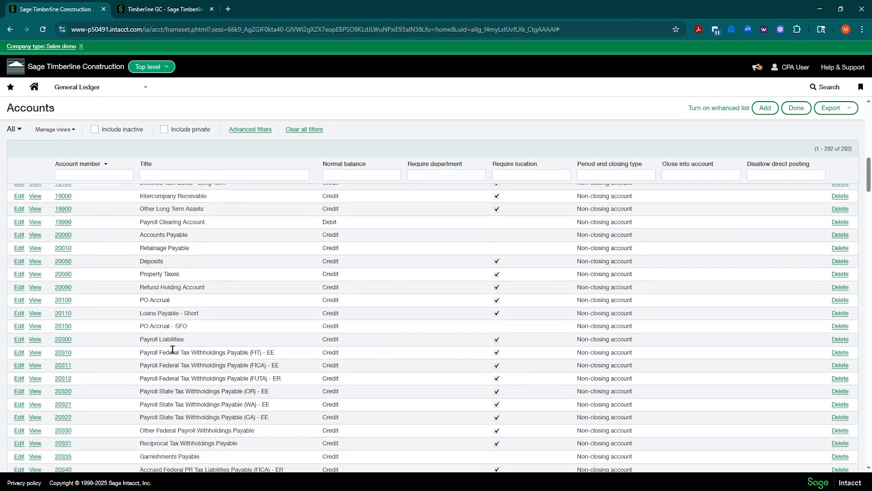
{"action": "scroll", "coordinate": [173, 349], "scroll_direction": "down", "scroll_amount": 7}
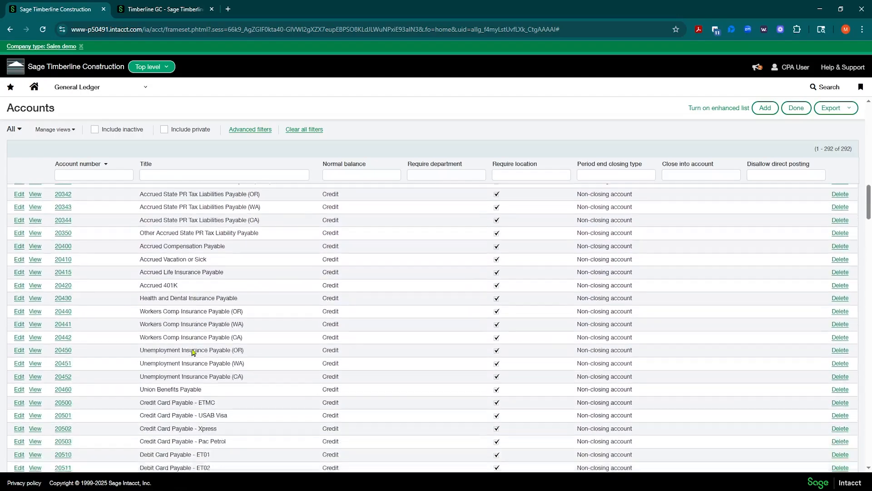
{"action": "scroll", "coordinate": [192, 352], "scroll_direction": "down", "scroll_amount": 10}
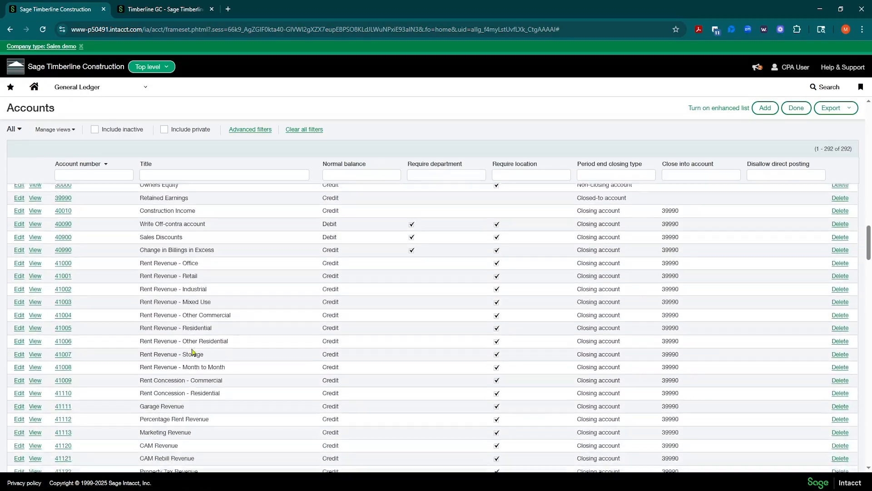
{"action": "scroll", "coordinate": [192, 352], "scroll_direction": "down", "scroll_amount": 10}
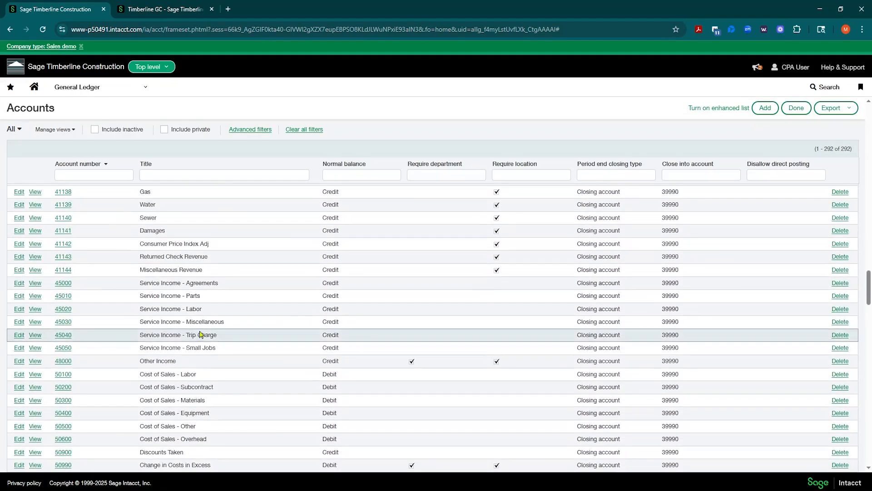
{"action": "scroll", "coordinate": [200, 330], "scroll_direction": "down", "scroll_amount": 3}
{"action": "left_click_drag", "start_coordinate": [140, 327], "coordinate": [209, 327]}
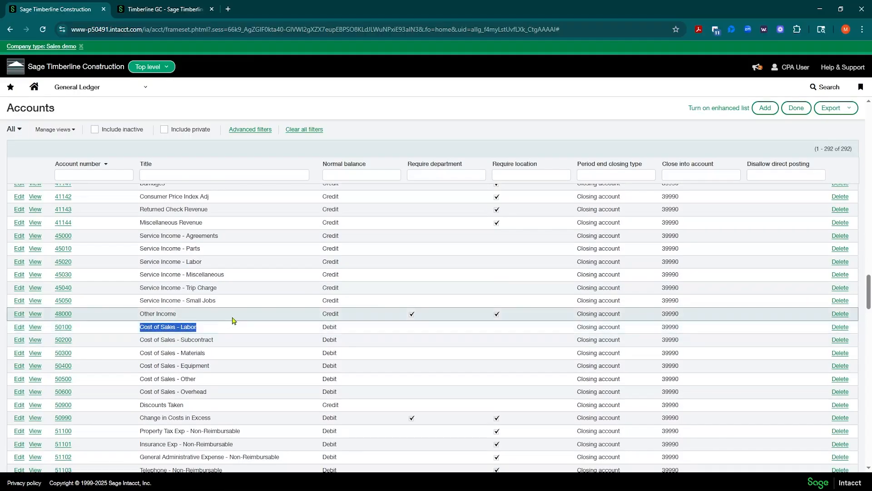
{"action": "scroll", "coordinate": [232, 322], "scroll_direction": "down", "scroll_amount": 2}
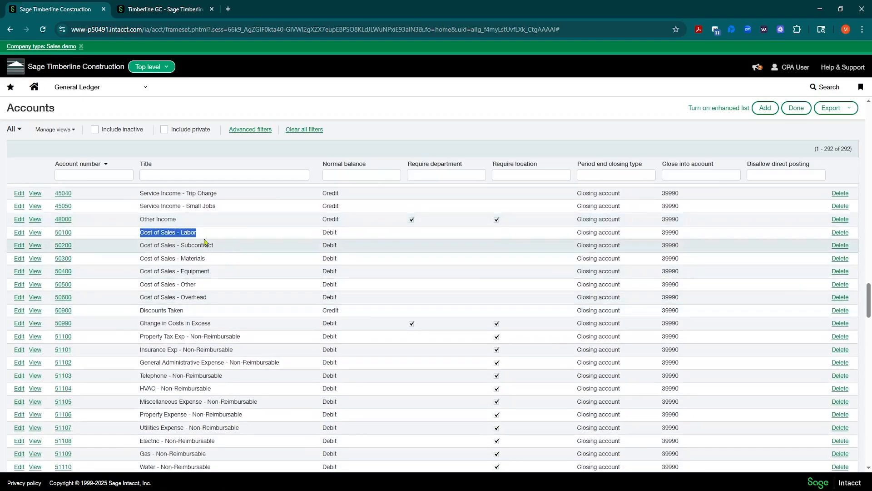
{"action": "scroll", "coordinate": [209, 241], "scroll_direction": "down", "scroll_amount": 1}
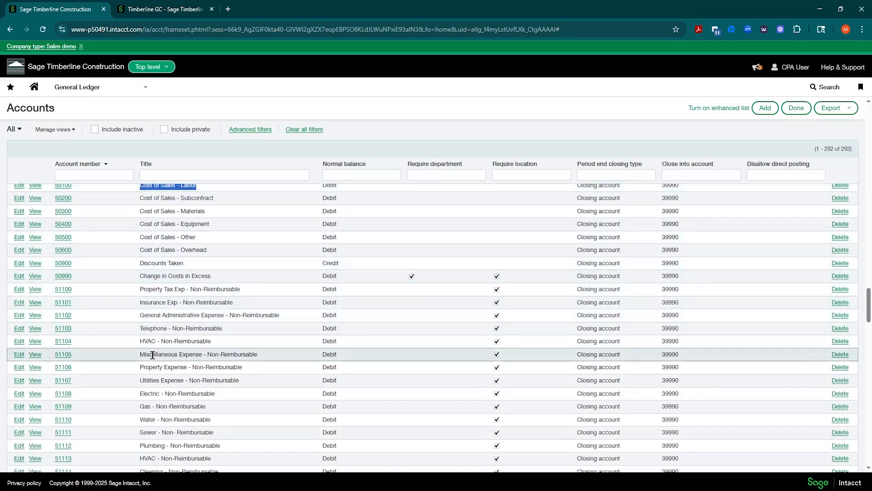
{"action": "scroll", "coordinate": [150, 357], "scroll_direction": "down", "scroll_amount": 1}
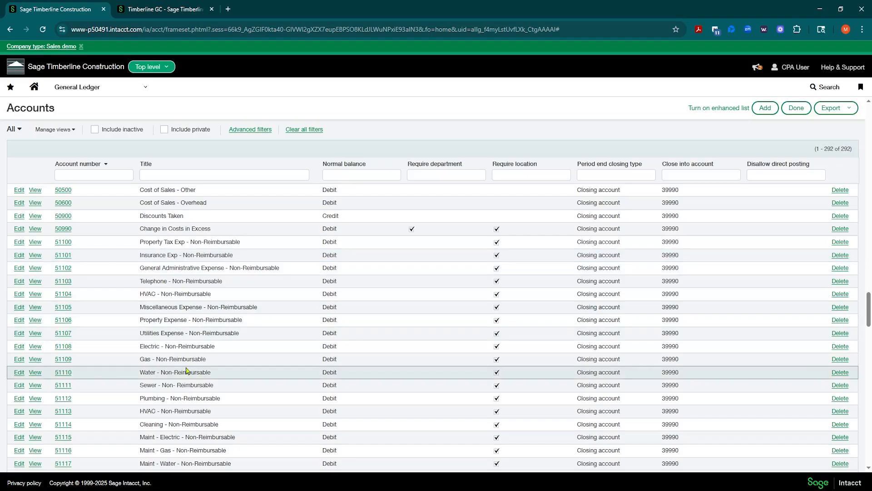
Highlight 55030 Service Cost of Sales - Labor and 60030 Shop and Warehouse Wages, then scroll back to 50100.
{"action": "scroll", "coordinate": [178, 302], "scroll_direction": "down", "scroll_amount": 4}
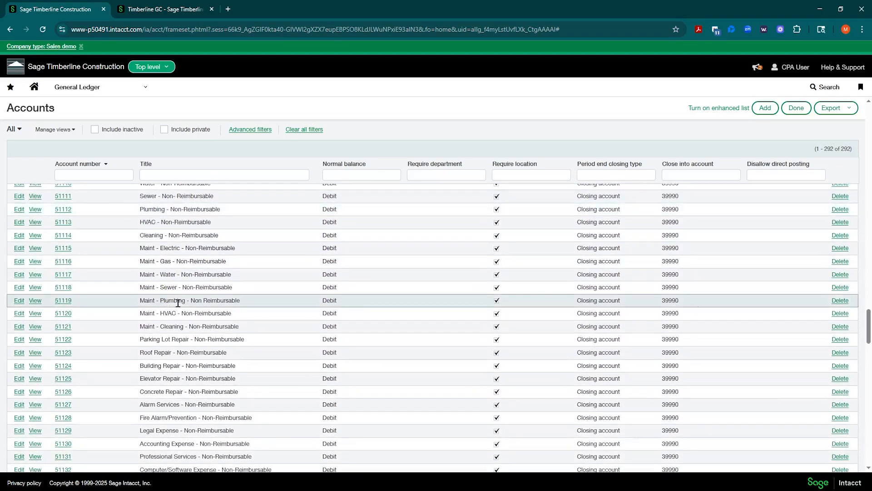
{"action": "scroll", "coordinate": [178, 302], "scroll_direction": "down", "scroll_amount": 5}
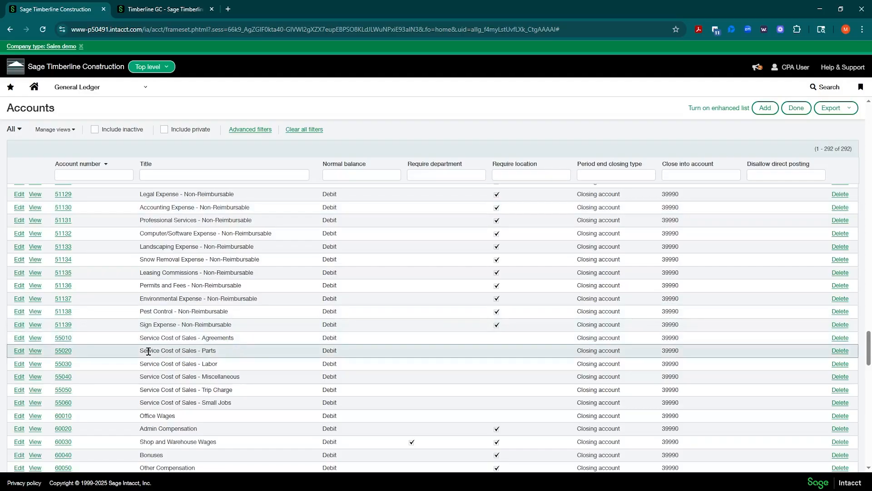
{"action": "left_click_drag", "start_coordinate": [140, 364], "coordinate": [218, 363]}
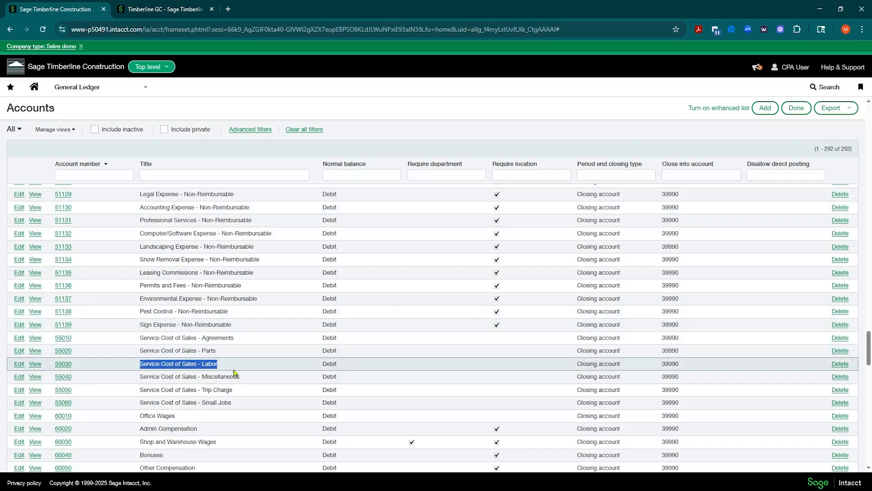
{"action": "scroll", "coordinate": [234, 373], "scroll_direction": "down", "scroll_amount": 2}
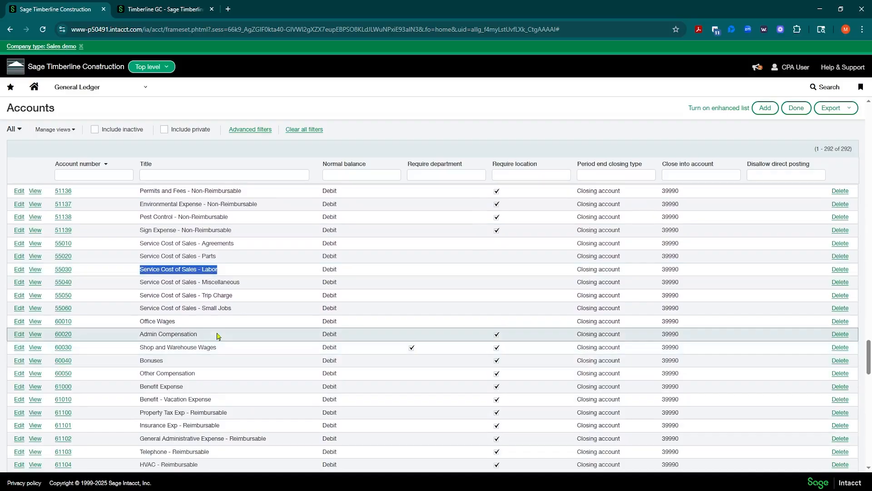
{"action": "left_click_drag", "start_coordinate": [140, 347], "coordinate": [242, 350]}
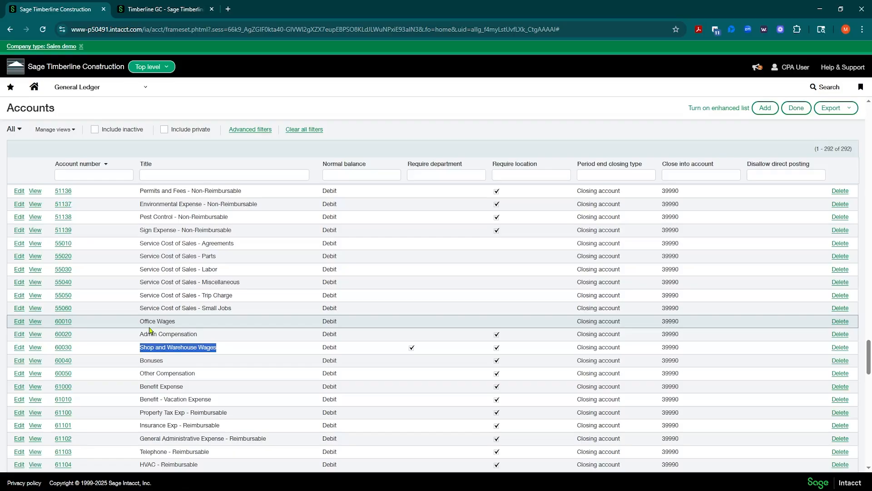
{"action": "scroll", "coordinate": [214, 380], "scroll_direction": "up", "scroll_amount": 5}
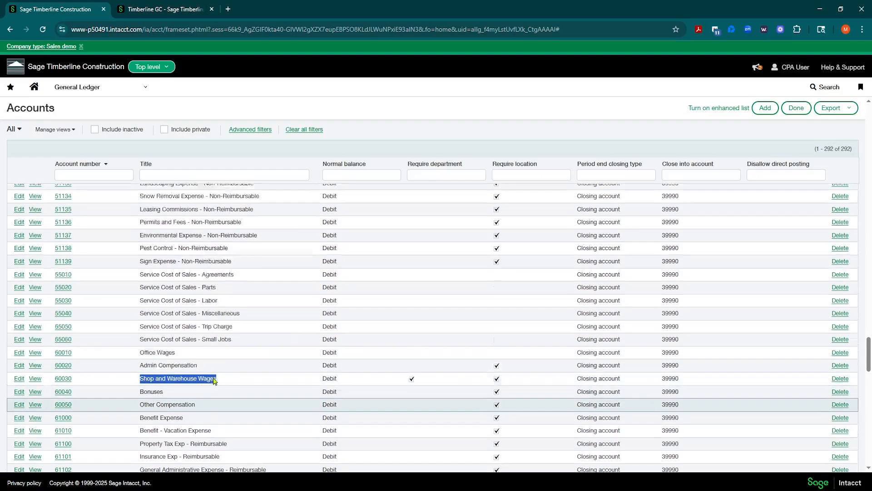
{"action": "scroll", "coordinate": [214, 380], "scroll_direction": "up", "scroll_amount": 9}
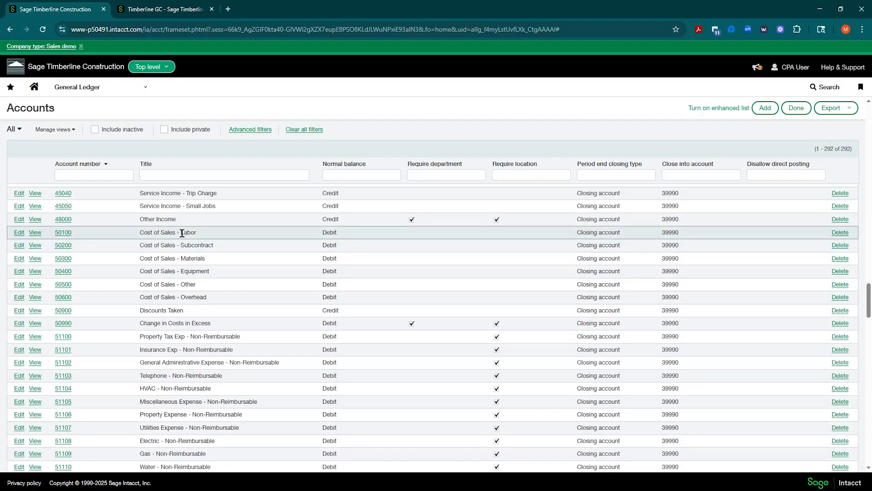
Scroll down to row 61000 and highlight its title, Benefit Expense.
{"action": "scroll", "coordinate": [213, 236], "scroll_direction": "down", "scroll_amount": 8}
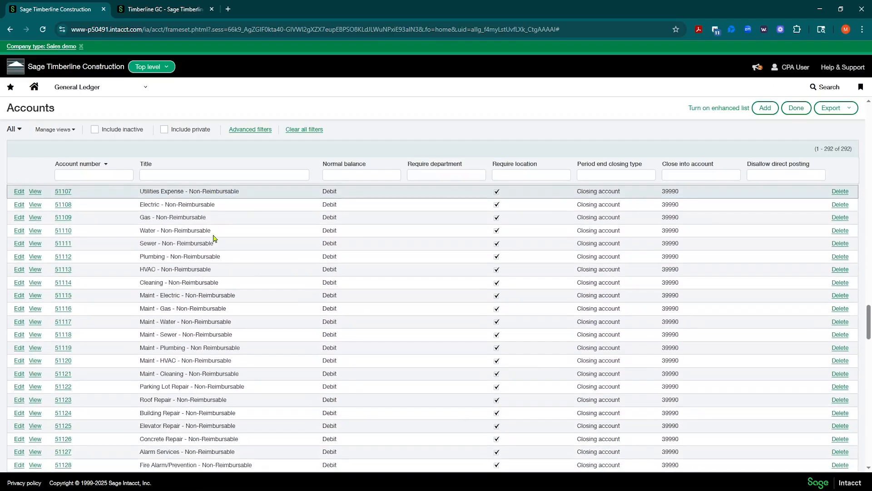
{"action": "scroll", "coordinate": [213, 237], "scroll_direction": "down", "scroll_amount": 6}
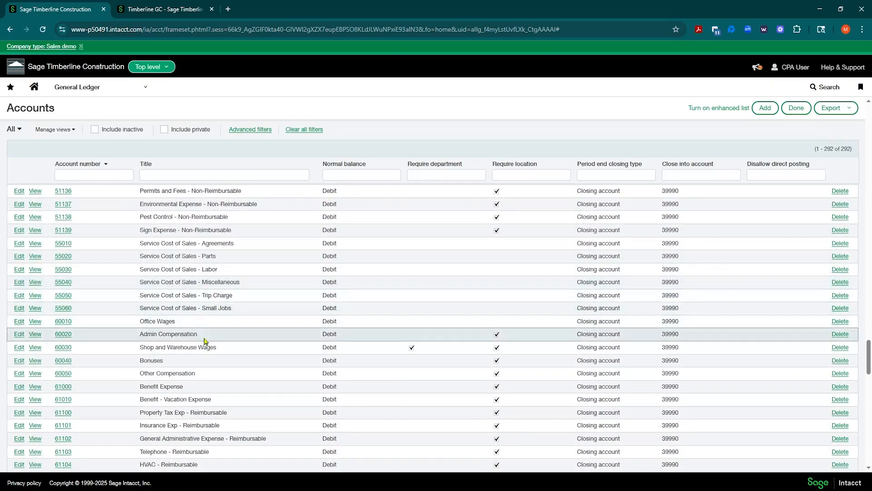
{"action": "scroll", "coordinate": [204, 341], "scroll_direction": "down", "scroll_amount": 1}
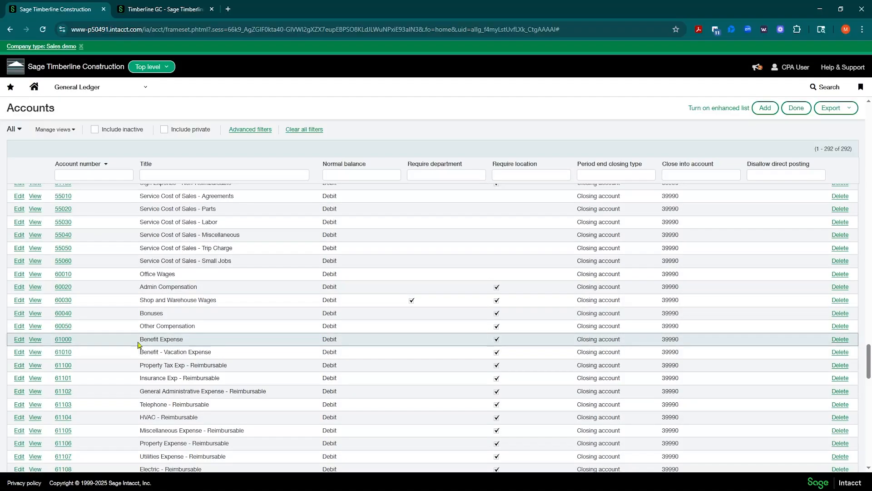
{"action": "left_click_drag", "start_coordinate": [139, 341], "coordinate": [187, 345]}
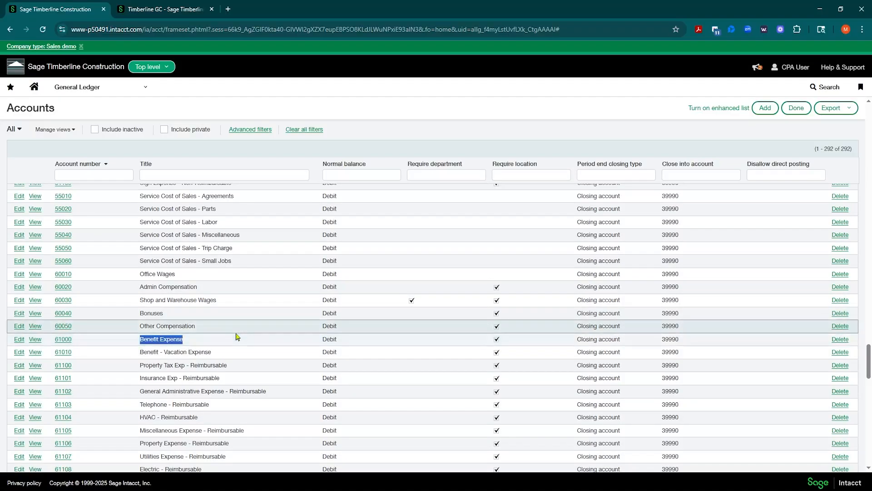